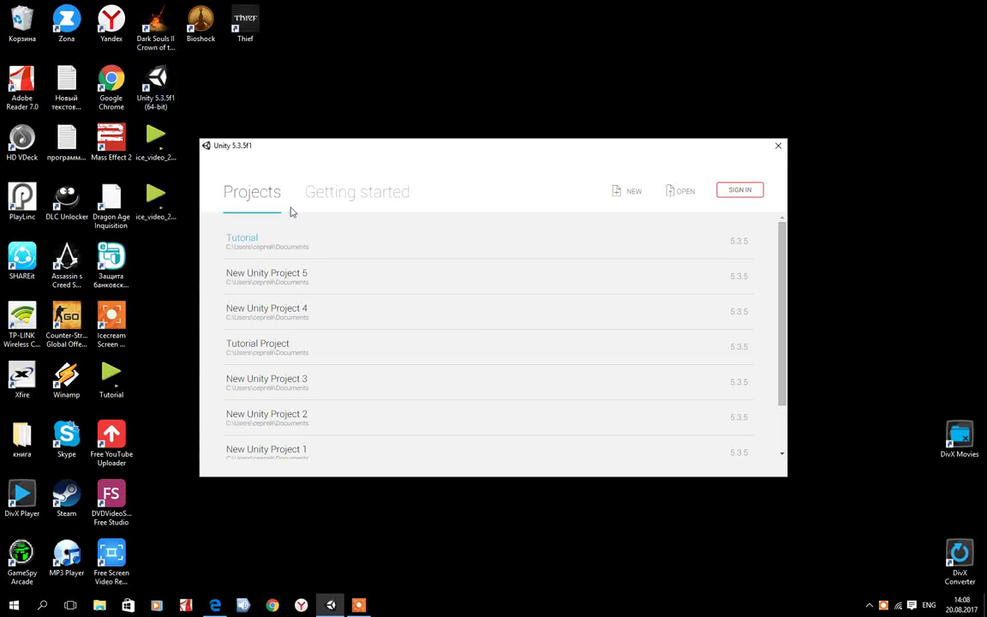
Create and open a new 3D project named 'Tutorial 2' after the 'Tutorial' name conflict
left_click(623, 198)
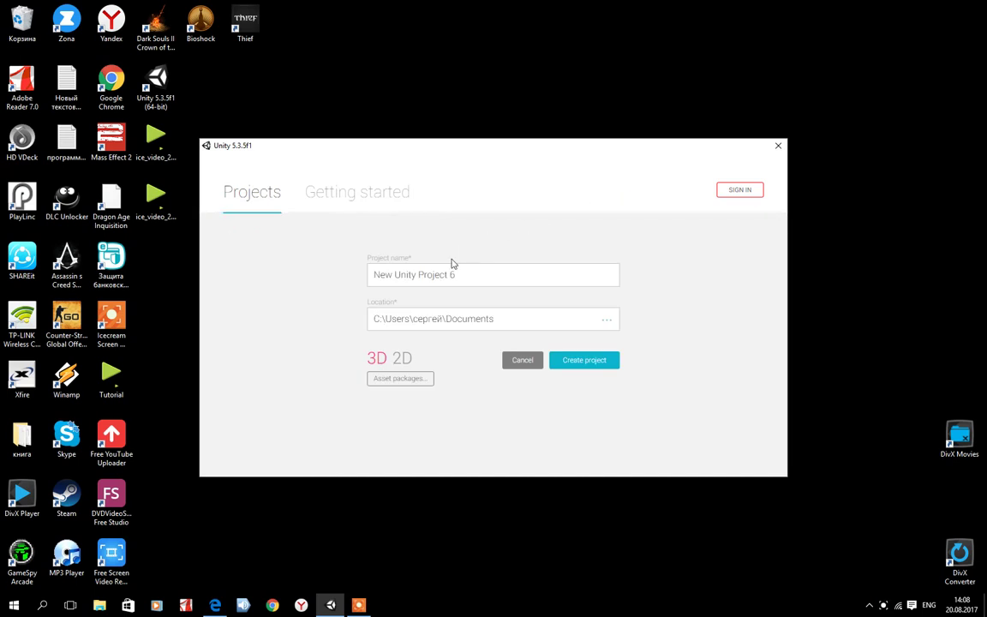
left_click_drag(460, 280, 374, 275)
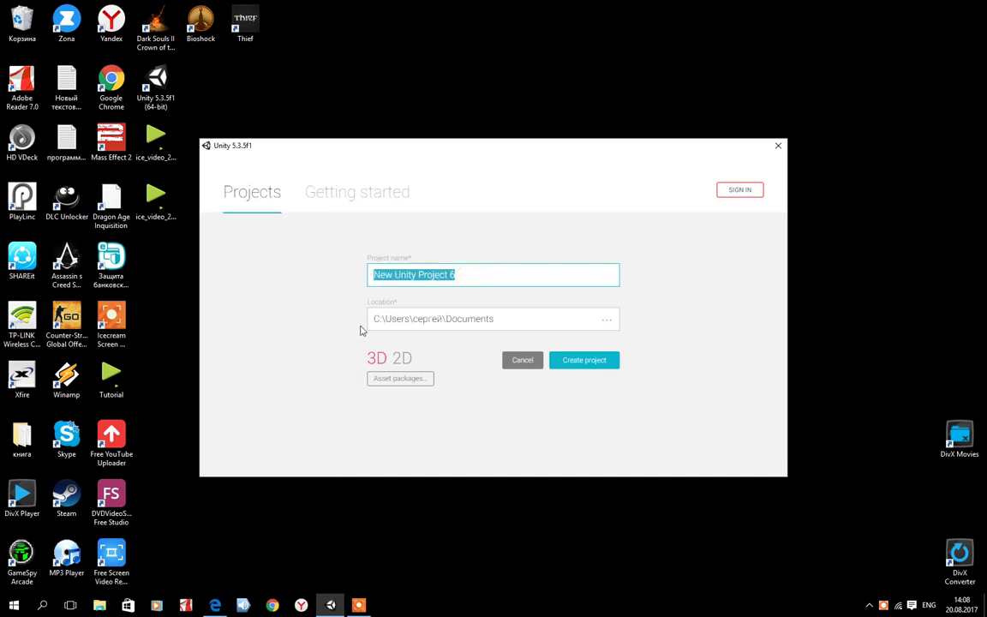
type("Tutorial")
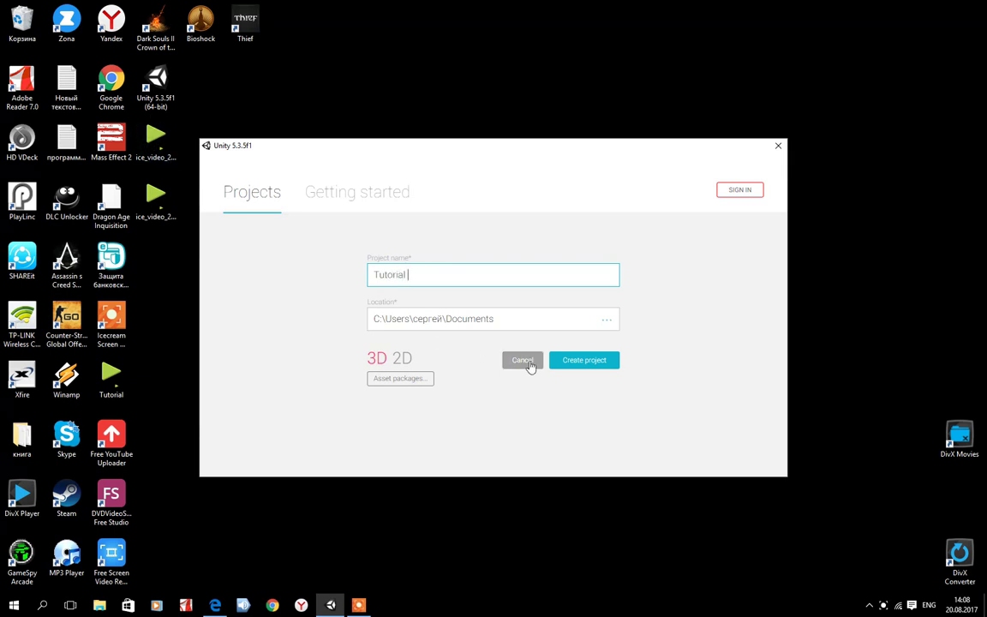
left_click(587, 360)
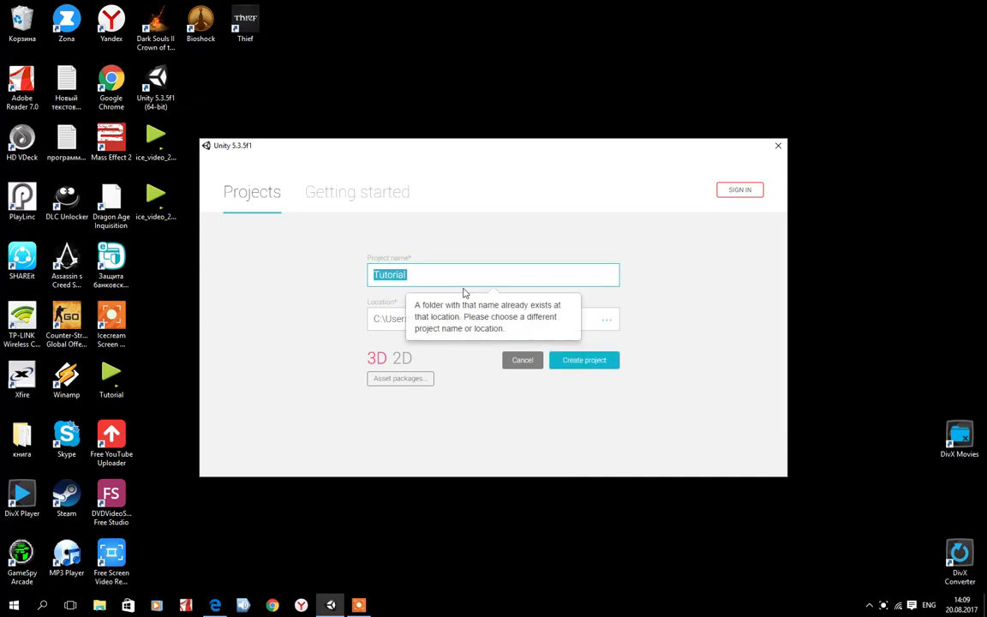
left_click(440, 273)
left_click(590, 370)
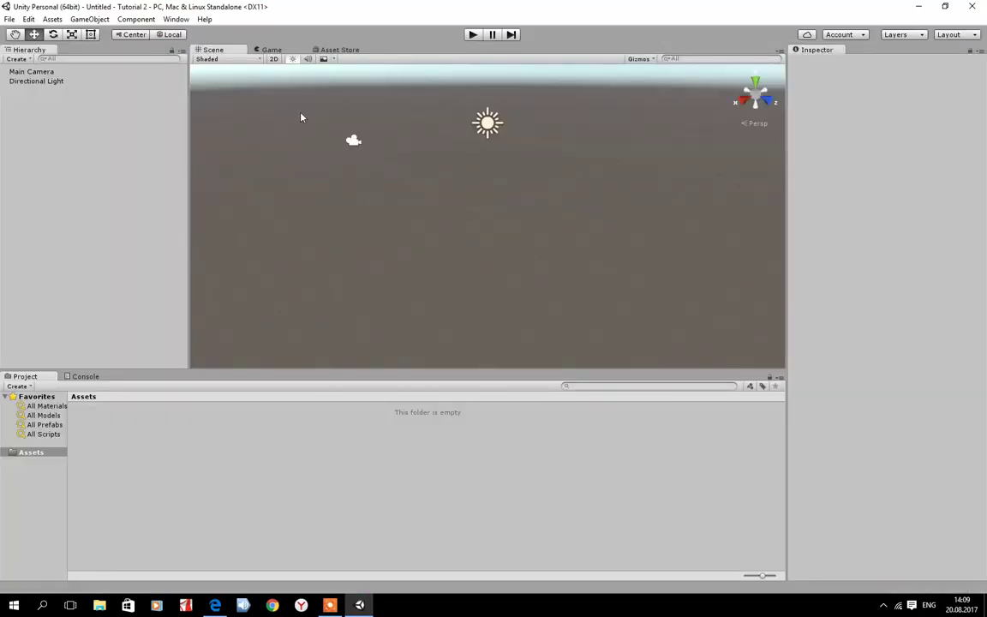
Add a Terrain object to the scene via GameObject > 3D Object > Terrain
left_click_drag(713, 83, 459, 180, "alt")
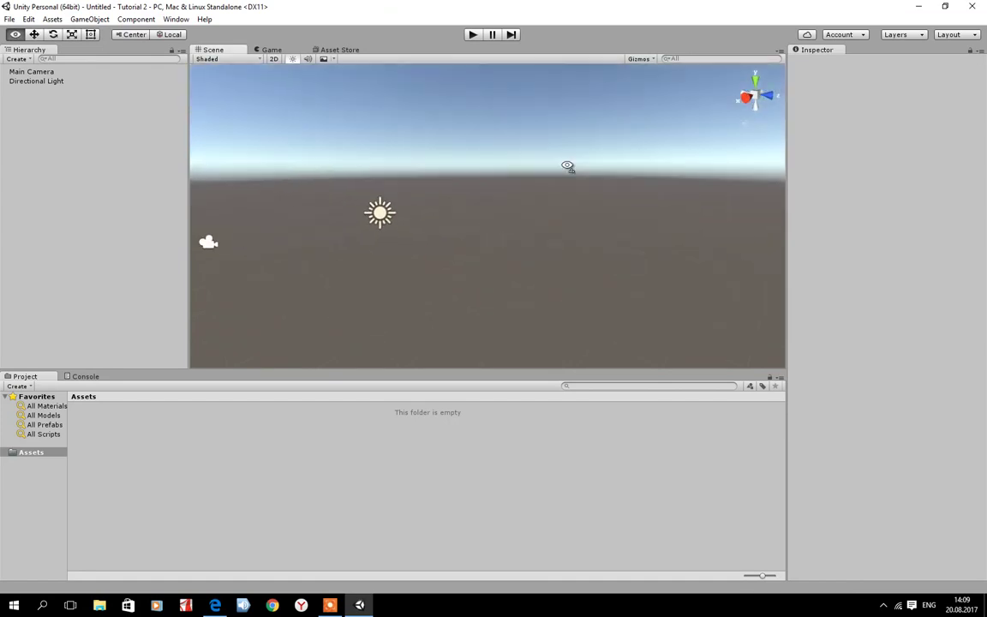
left_click(10, 19)
mouse_move(90, 20)
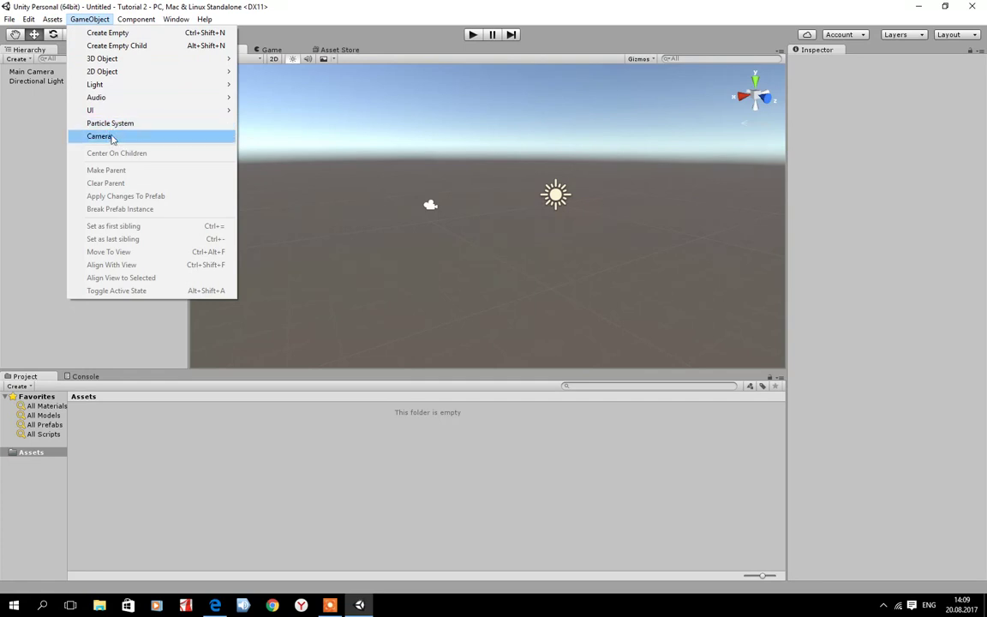
mouse_move(107, 60)
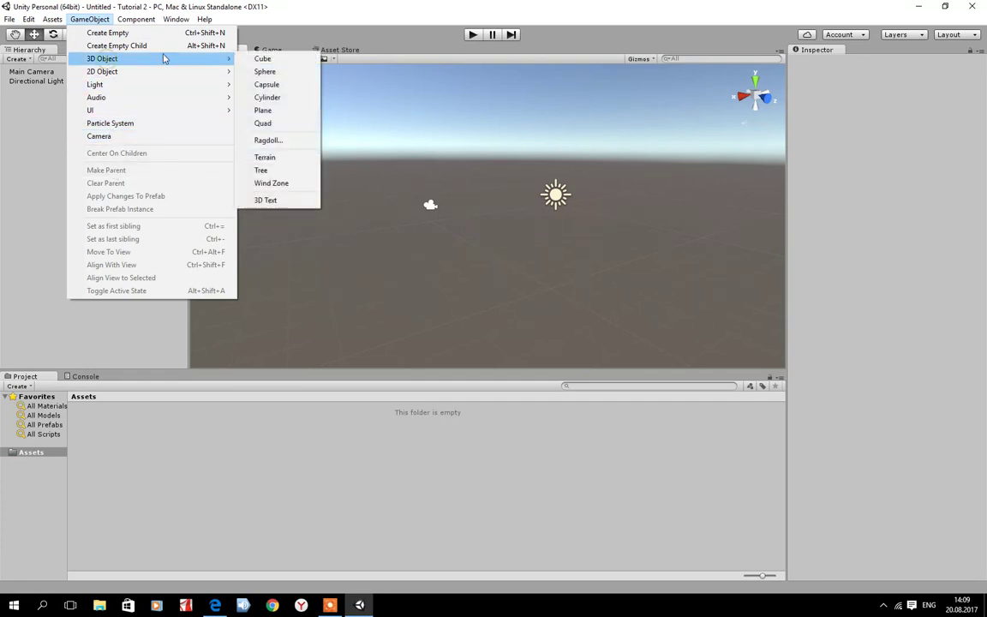
left_click(264, 159)
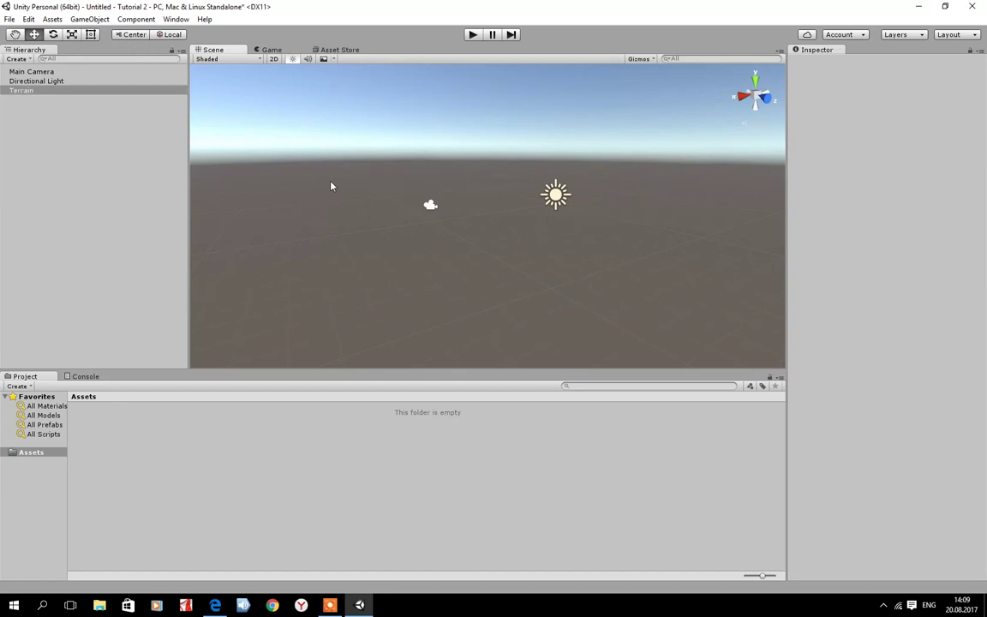
mouse_move(318, 216)
left_mouse_down("alt")
mouse_move(737, 307)
mouse_move(541, 206)
left_mouse_up("alt")
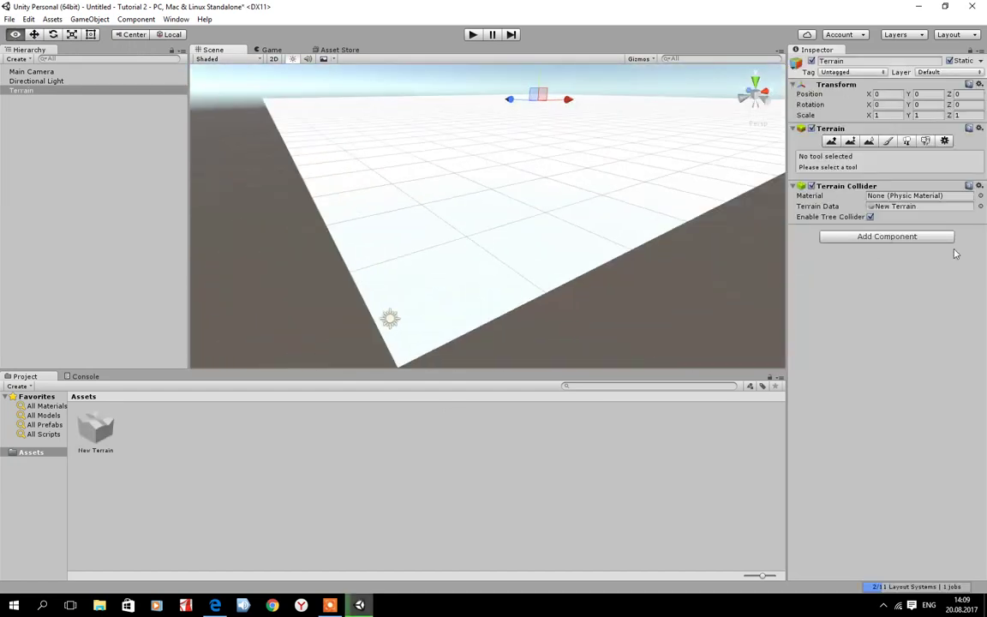
Lower the Directional Light's intensity to 0.25
left_click(35, 80)
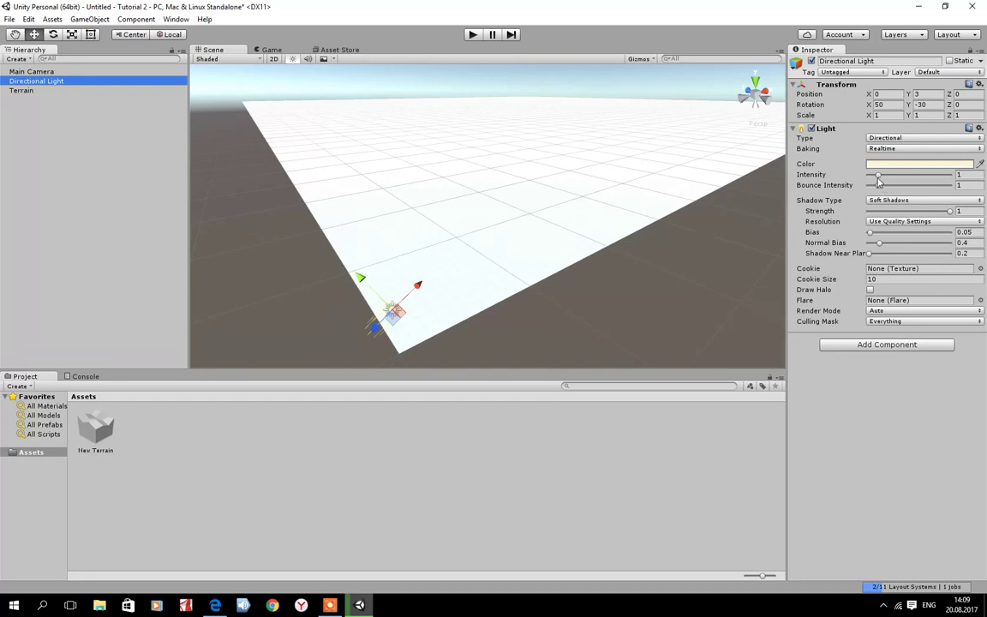
left_click_drag(879, 175, 871, 176)
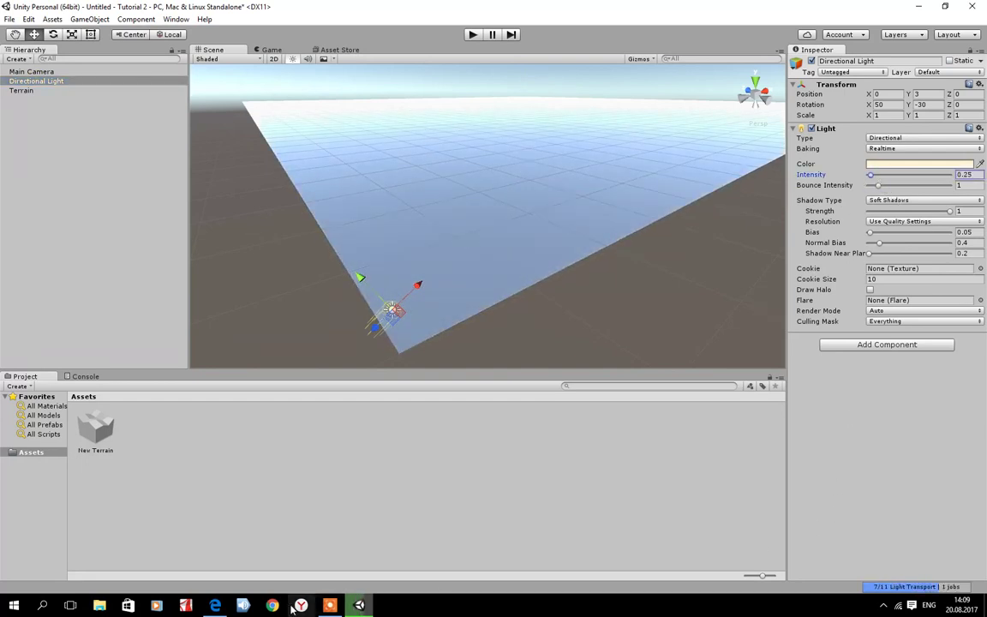
left_click(329, 605)
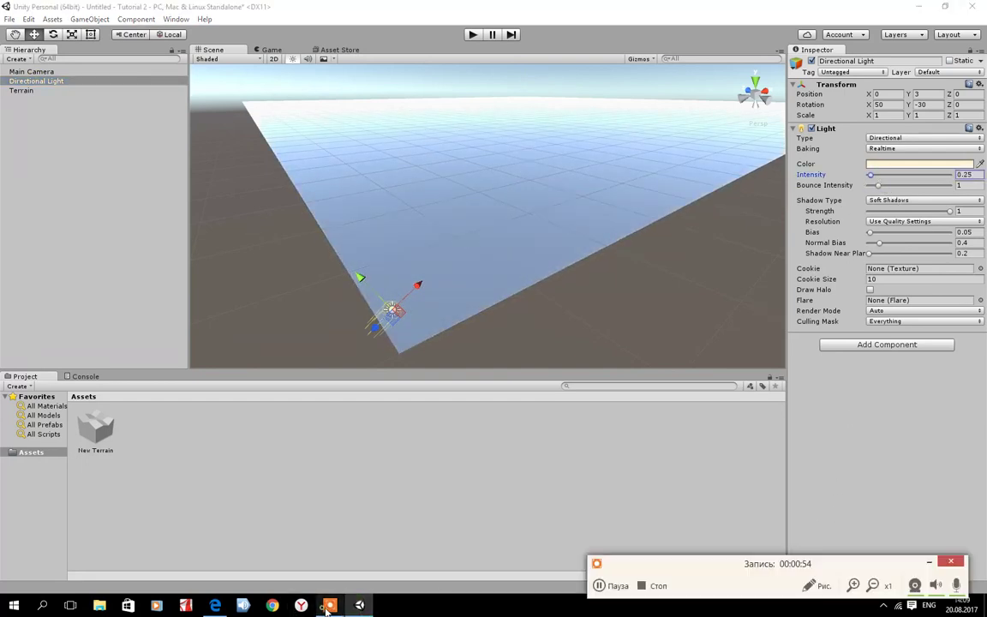
left_click(223, 472)
Import the Characters standard asset package with all its files into Assets
right_click(223, 472)
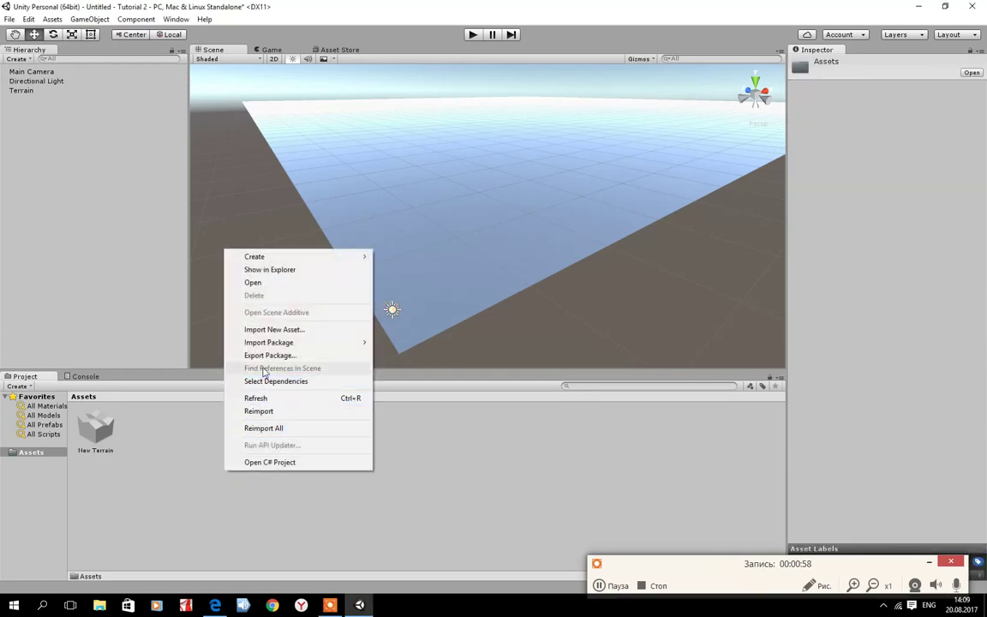
mouse_move(292, 342)
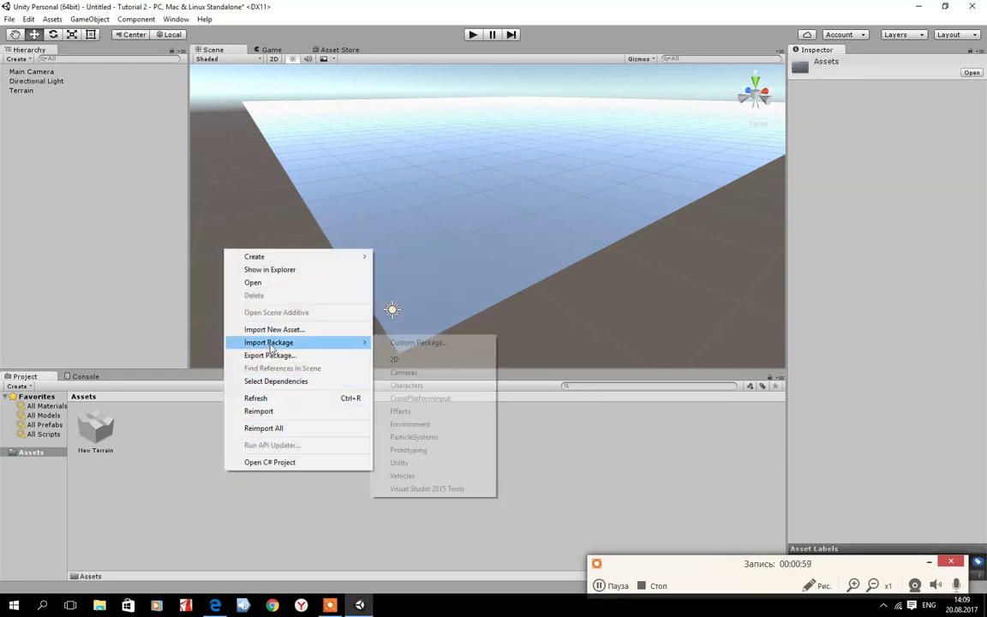
left_click(413, 388)
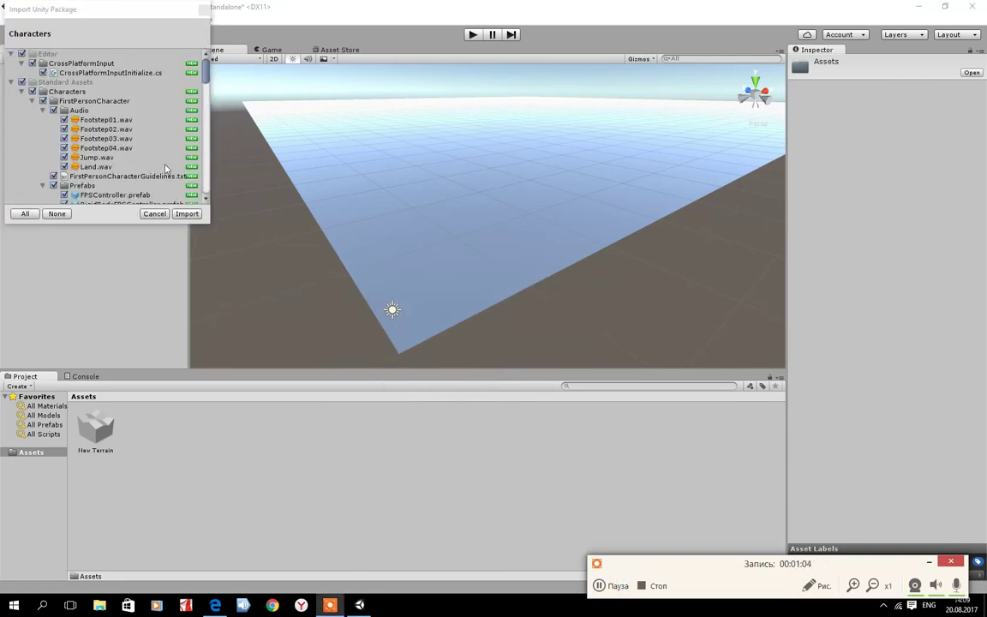
left_click(194, 215)
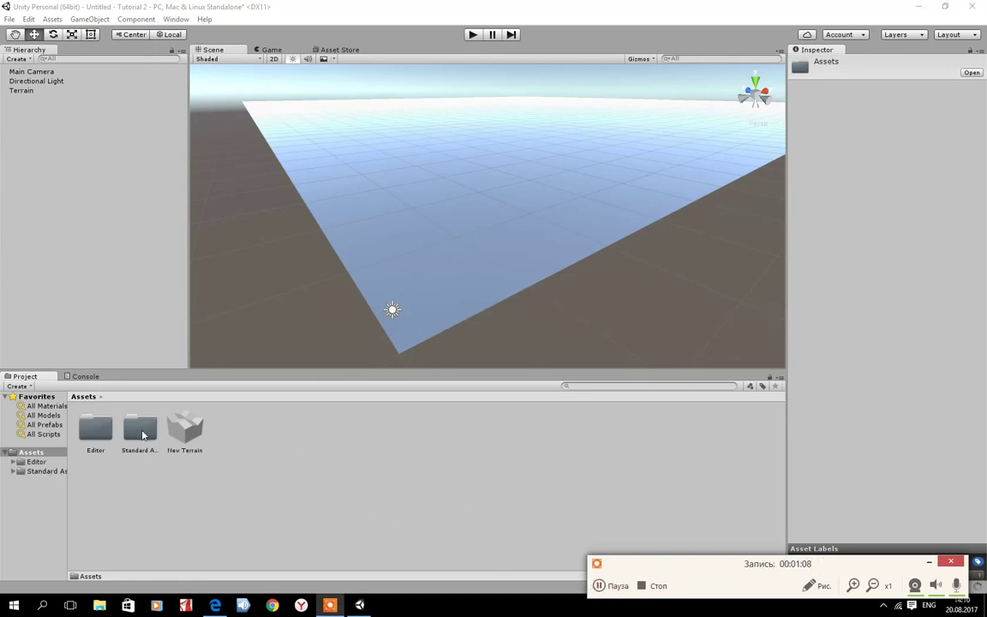
Drop the FPSController prefab from FirstPersonCharacter/Prefabs onto the terrain and test it in Play mode
double_click(141, 437)
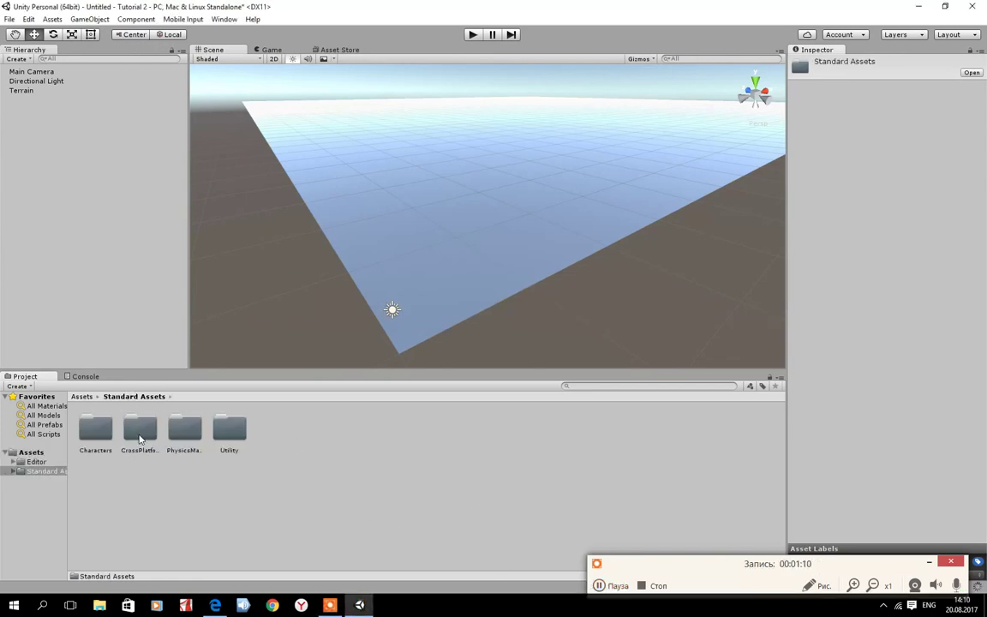
double_click(97, 442)
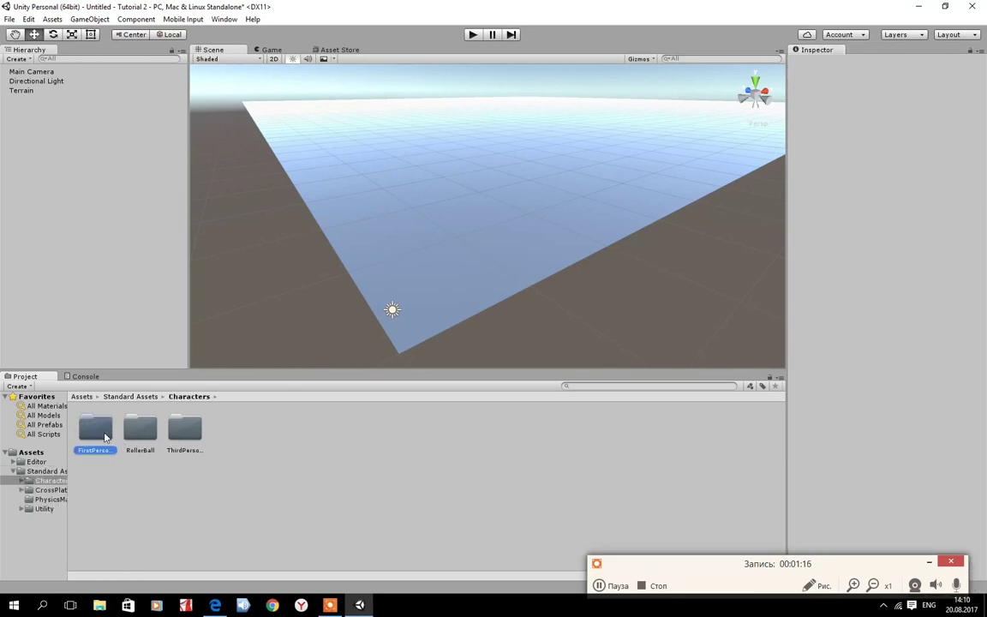
double_click(96, 436)
left_click(141, 433)
double_click(145, 435)
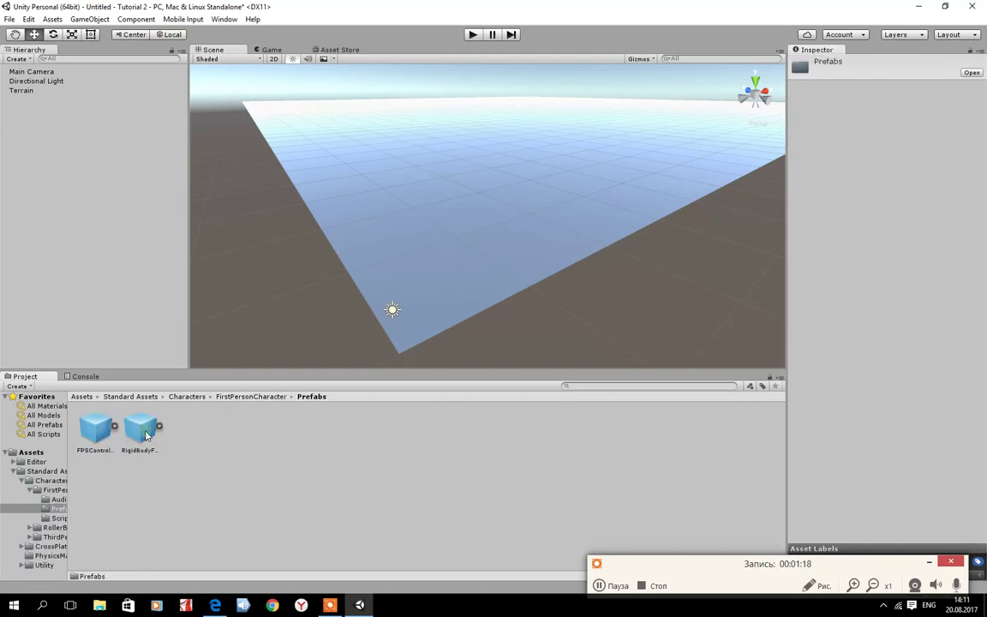
mouse_move(92, 436)
left_mouse_down()
mouse_move(447, 238)
mouse_move(473, 263)
mouse_move(684, 244)
mouse_move(575, 250)
mouse_move(580, 187)
left_mouse_up()
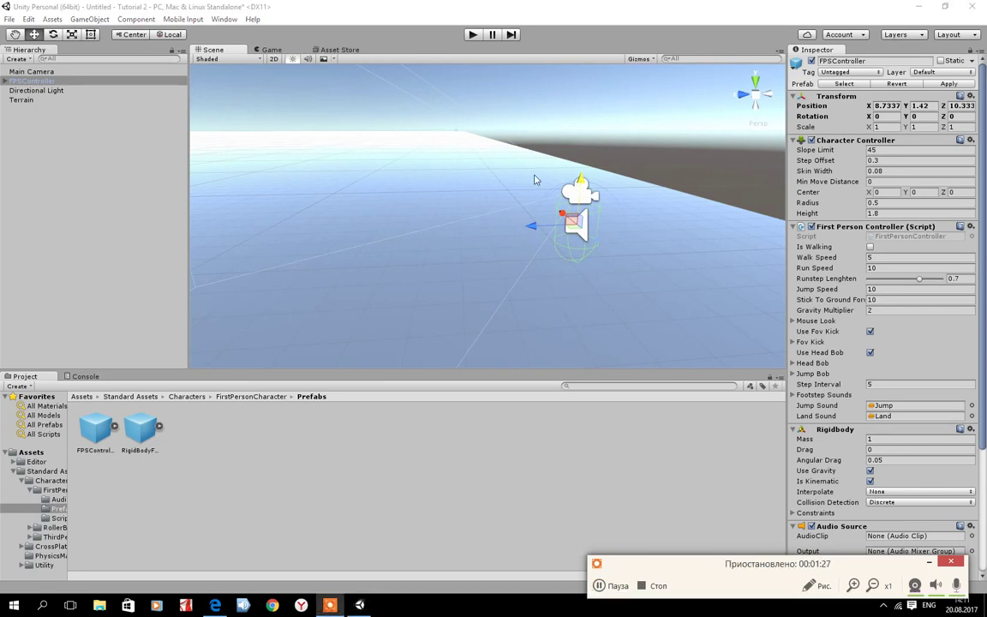
left_click(473, 36)
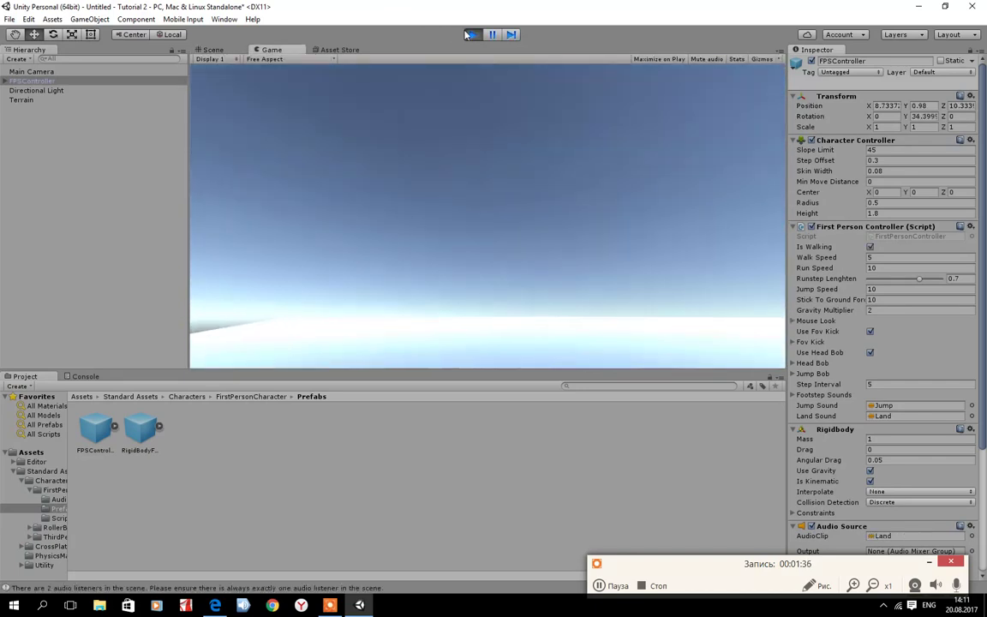
key("ctrl+p")
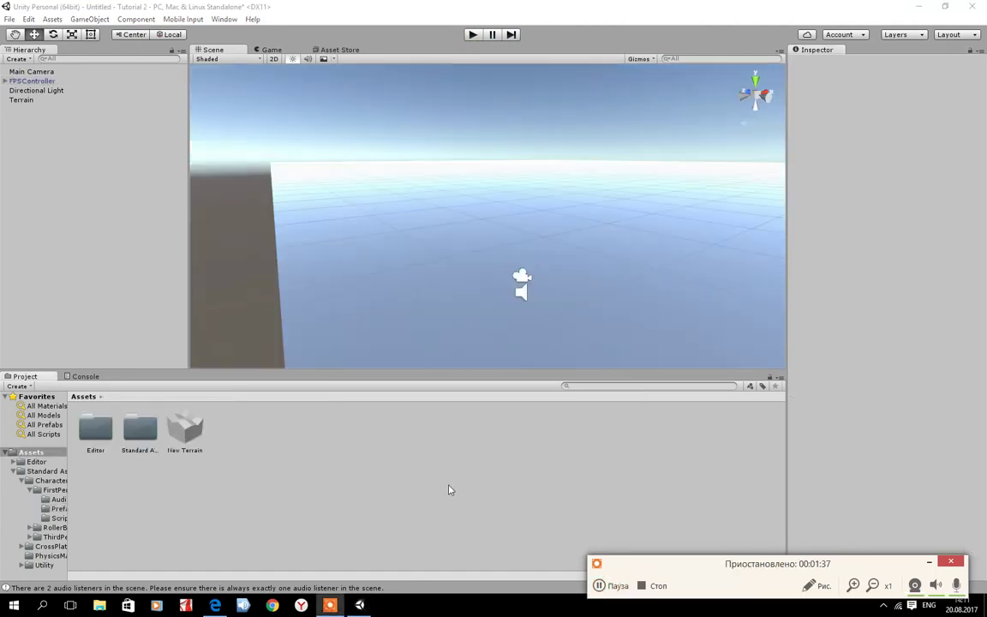
Import the Environment standard asset package, confirming all of its files
right_click(447, 486)
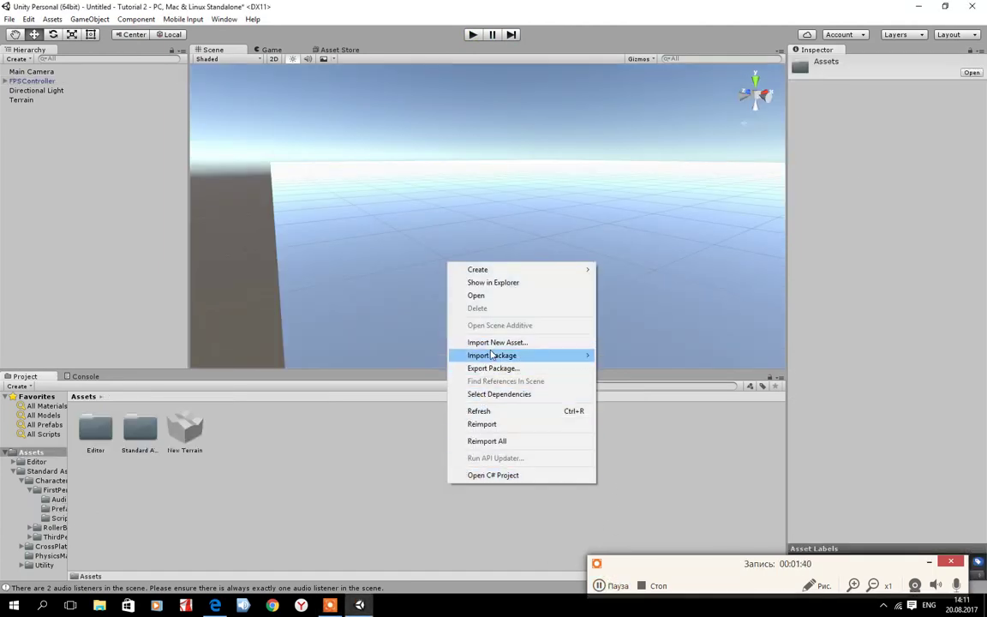
mouse_move(490, 356)
left_click(635, 437)
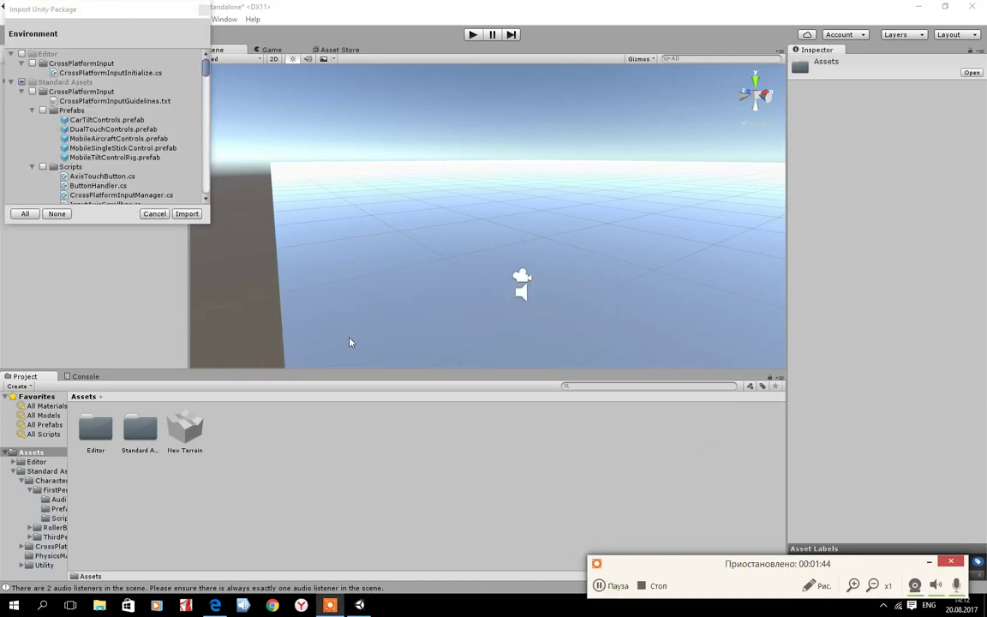
scroll(65, 118, "down", 5)
scroll(67, 119, "down", 5)
scroll(176, 97, "down", 5)
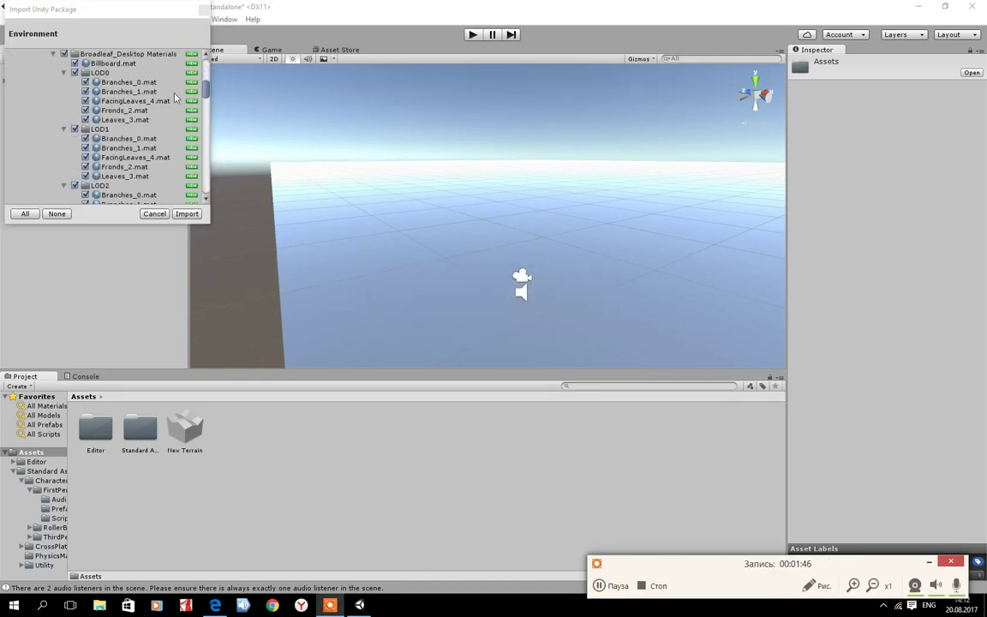
left_click_drag(207, 91, 214, 199)
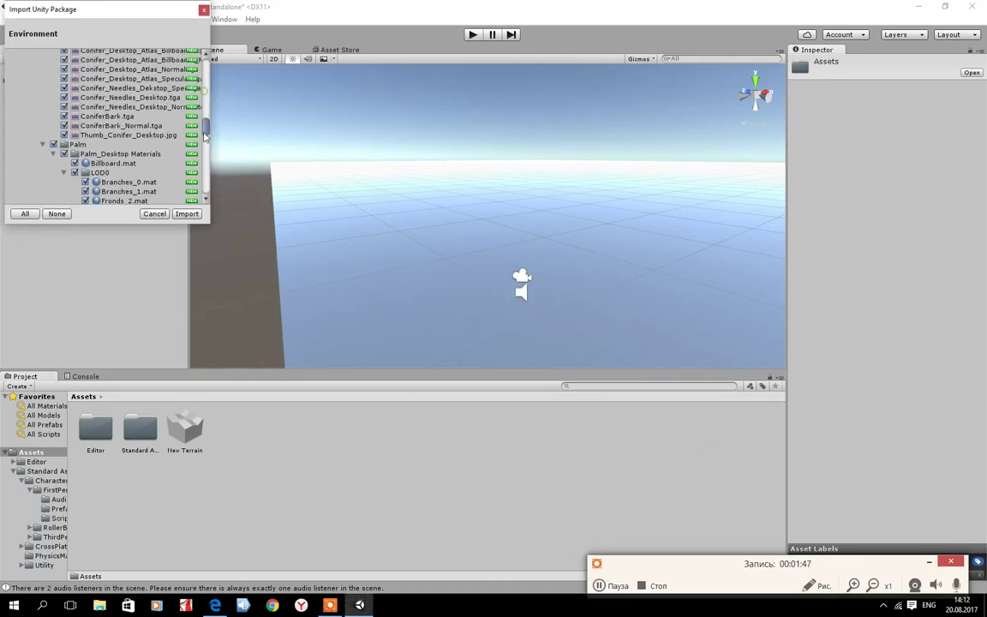
left_click(187, 214)
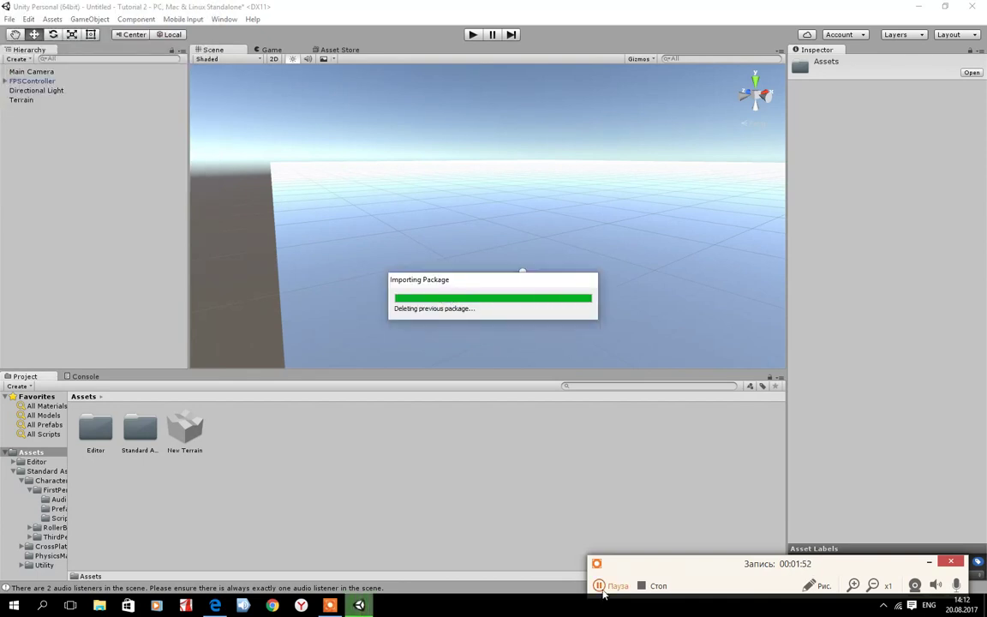
left_click(484, 283)
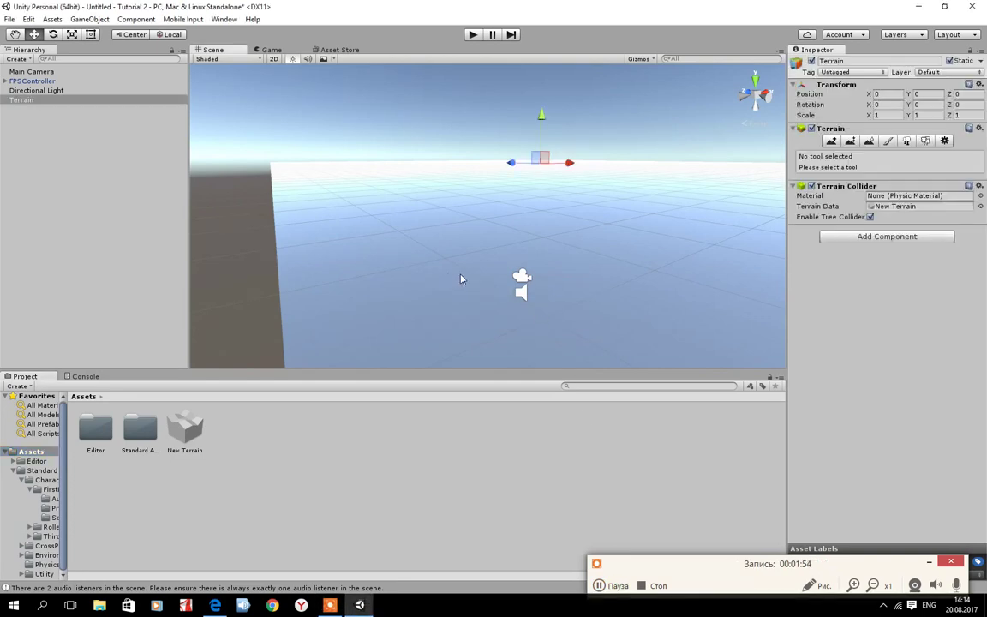
Add the rocky GrassRock image as the terrain's first paint texture, covering the terrain
right_click_drag(460, 278, 648, 240)
left_click(890, 141)
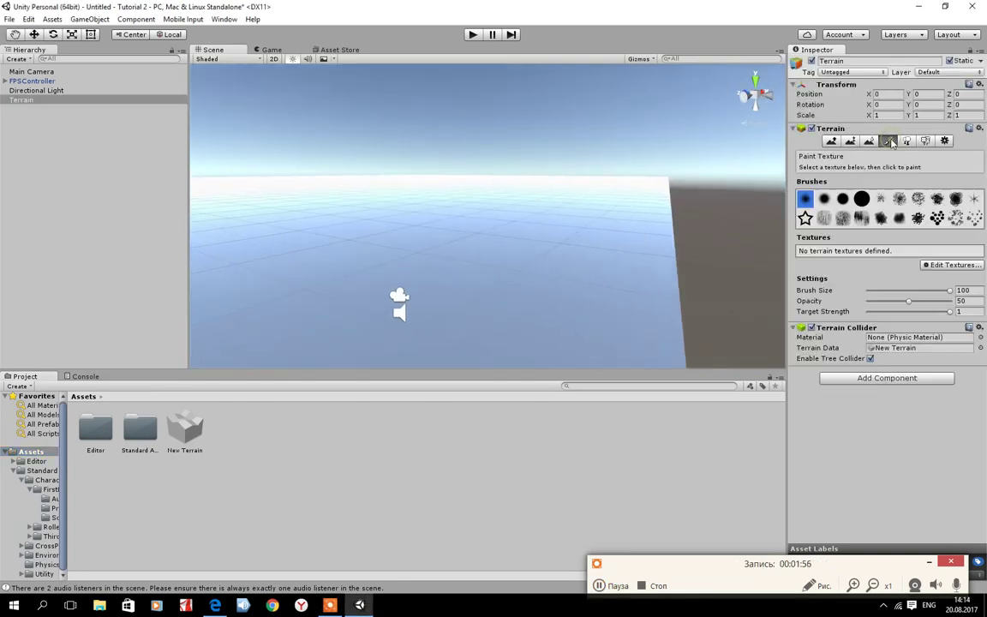
left_click(936, 267)
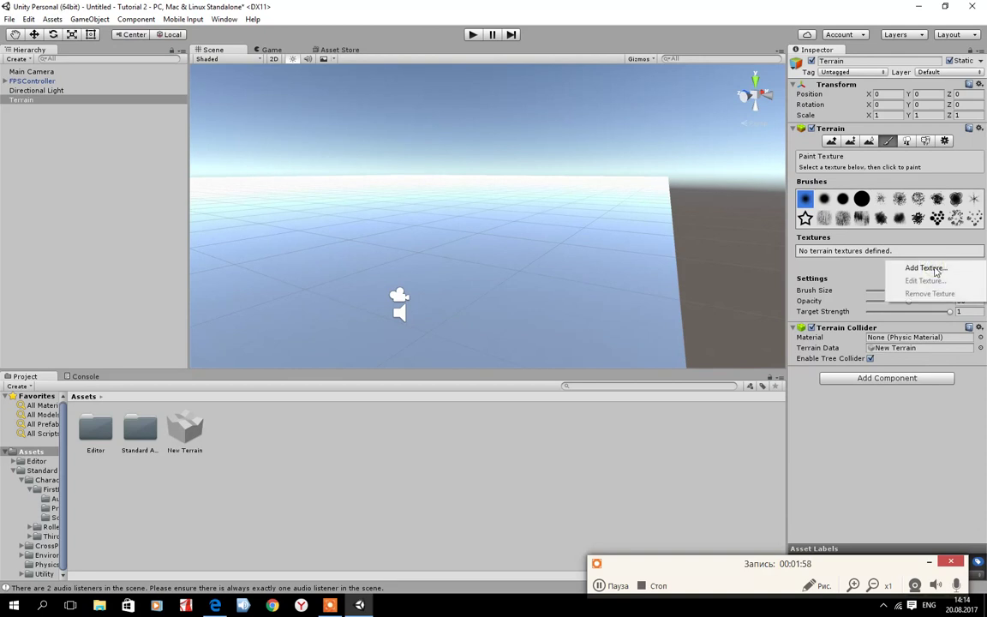
left_click(861, 266)
left_click(67, 89)
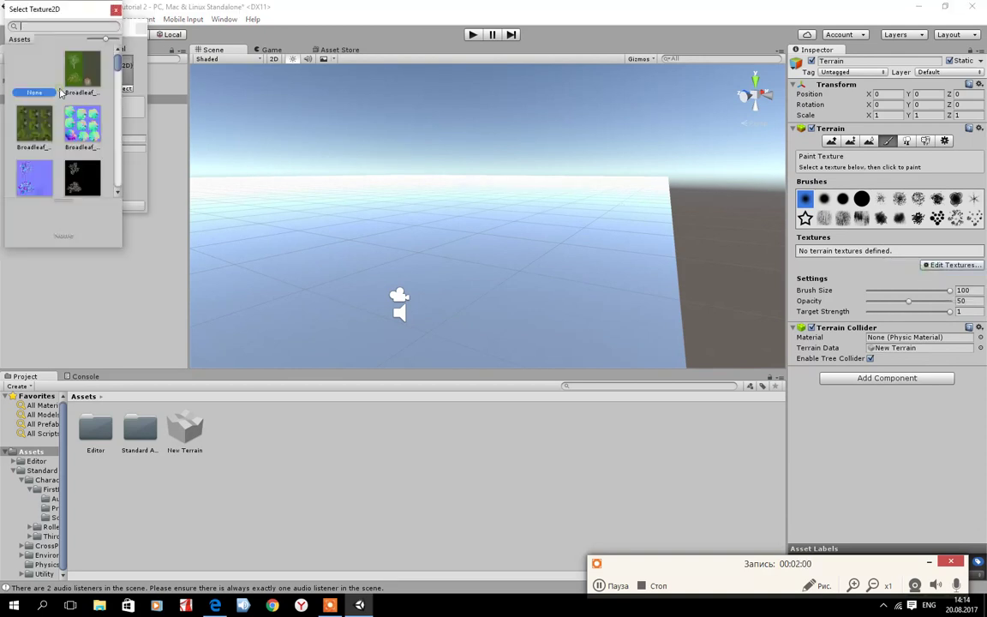
scroll(73, 95, "down", 2)
scroll(74, 111, "down", 2)
scroll(75, 128, "down", 1)
scroll(75, 149, "down", 1)
scroll(74, 147, "down", 2)
scroll(70, 143, "down", 2)
scroll(64, 138, "down", 2)
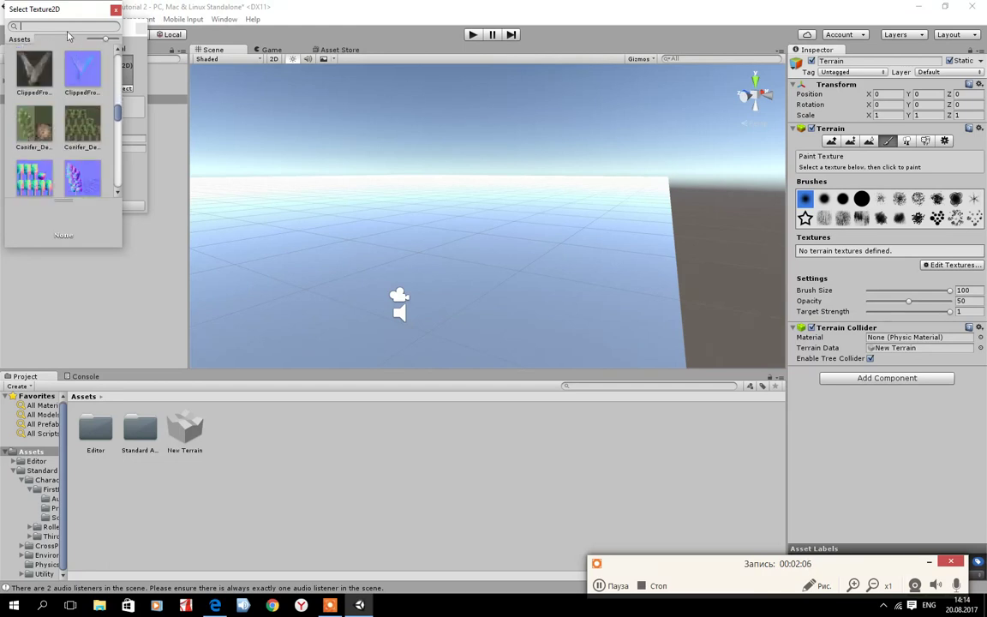
type("grass")
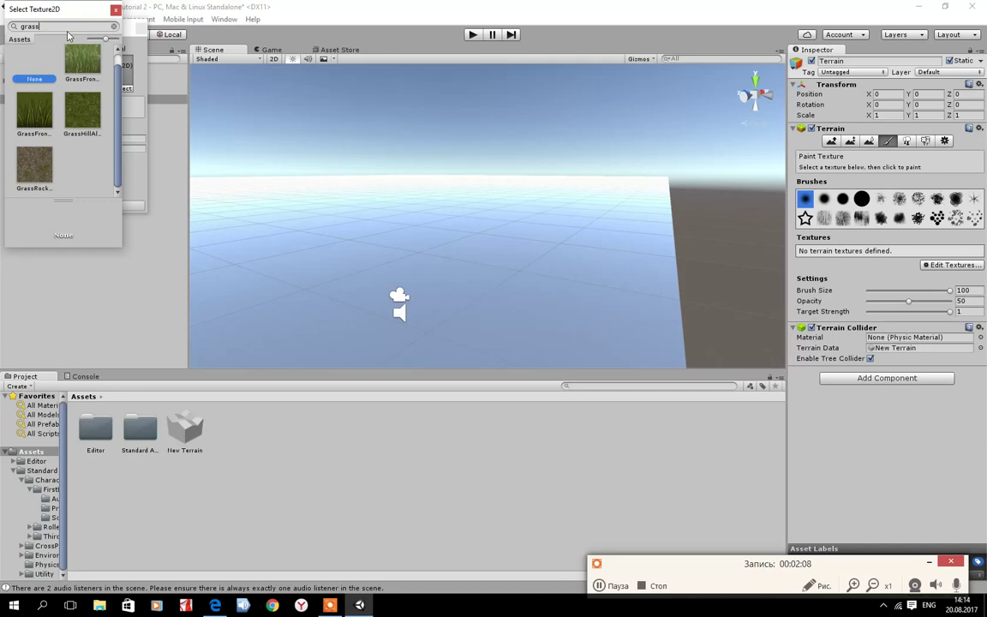
double_click(37, 183)
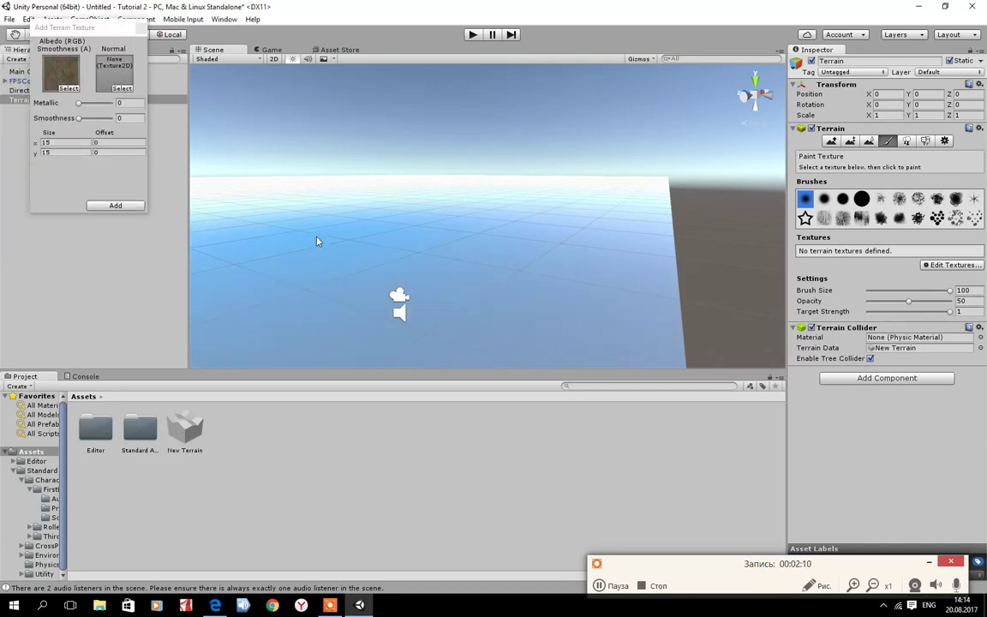
left_click(115, 206)
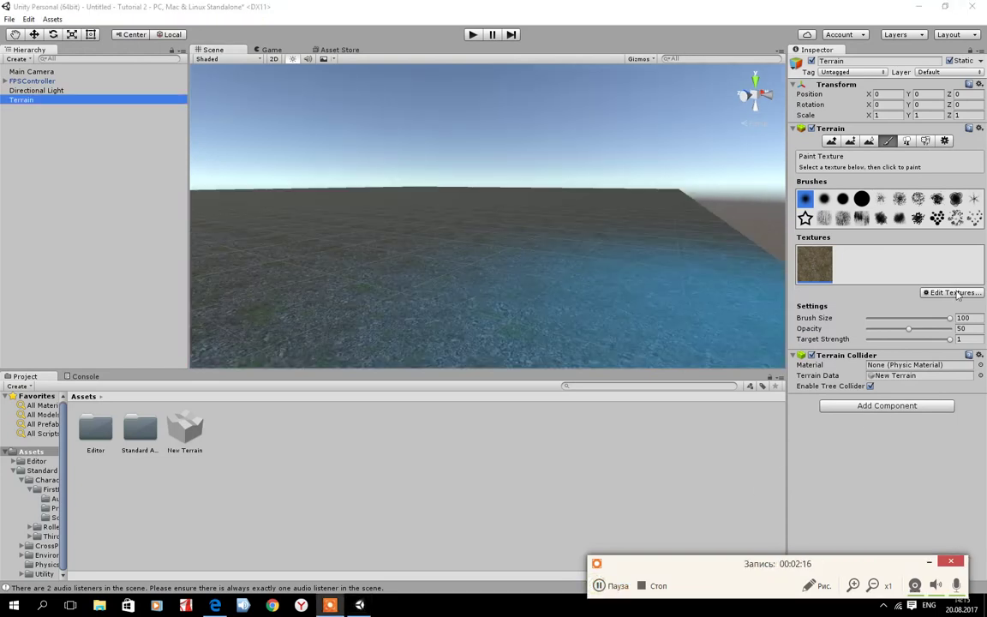
Add the green GrassHill image as a second terrain texture
left_click(953, 293)
left_click(861, 294)
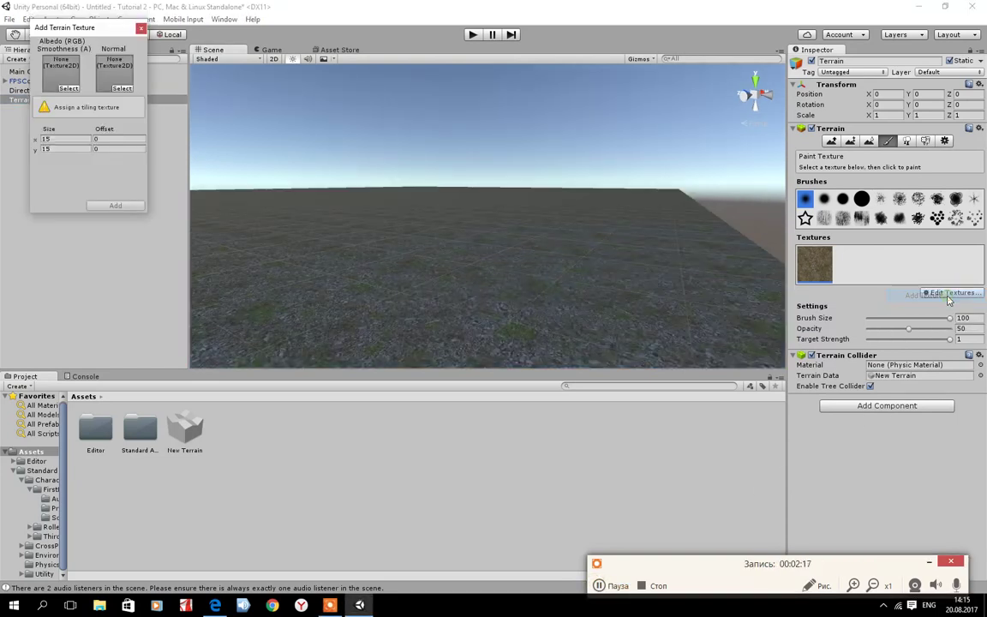
left_click(69, 89)
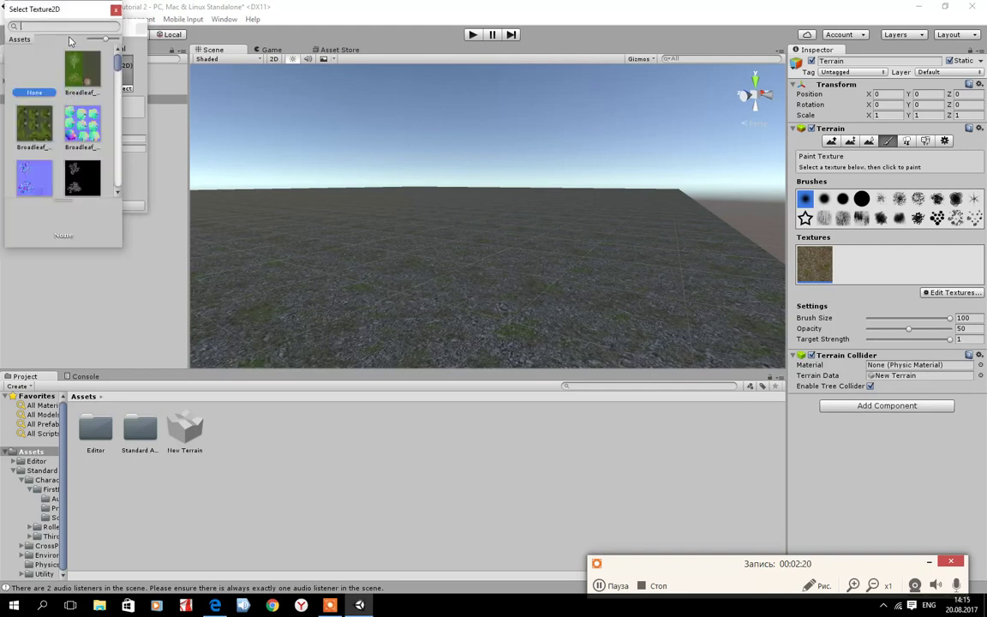
type("grass")
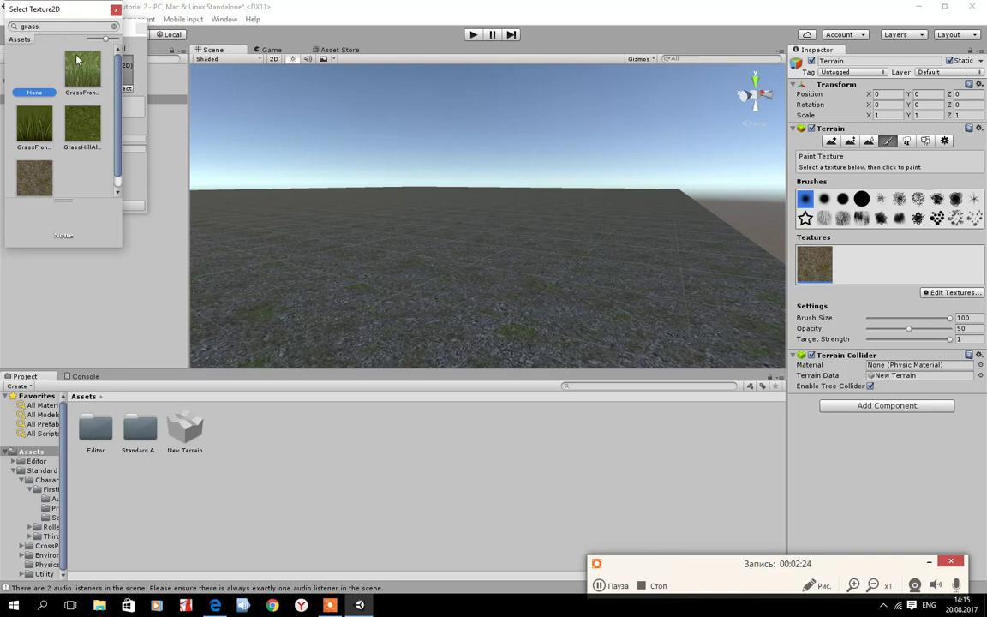
double_click(83, 123)
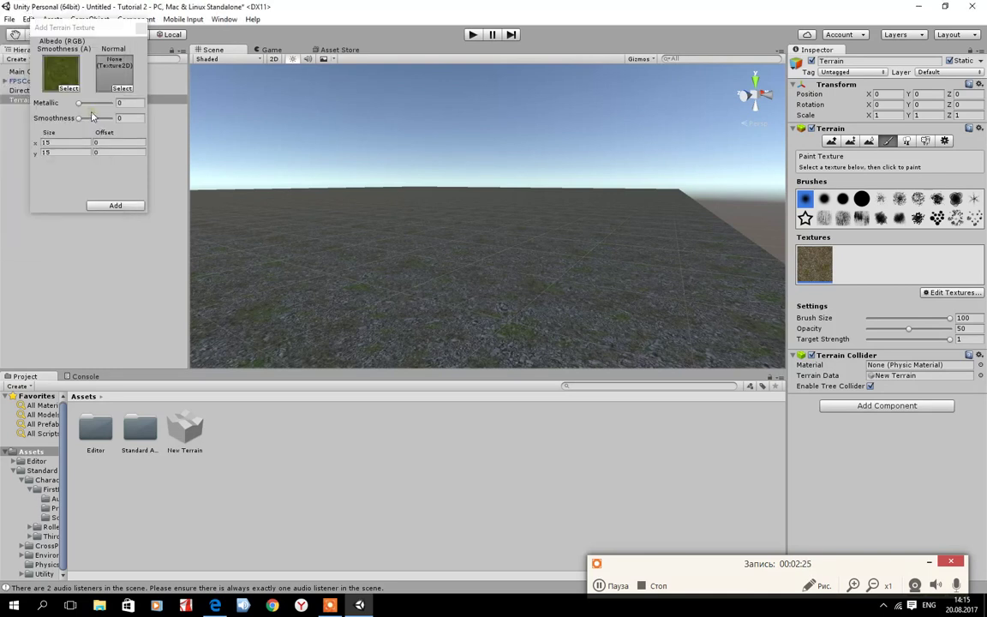
left_click(115, 206)
Paint green grass across the near part of the terrain
key("f")
right_click_drag(394, 261, 428, 329)
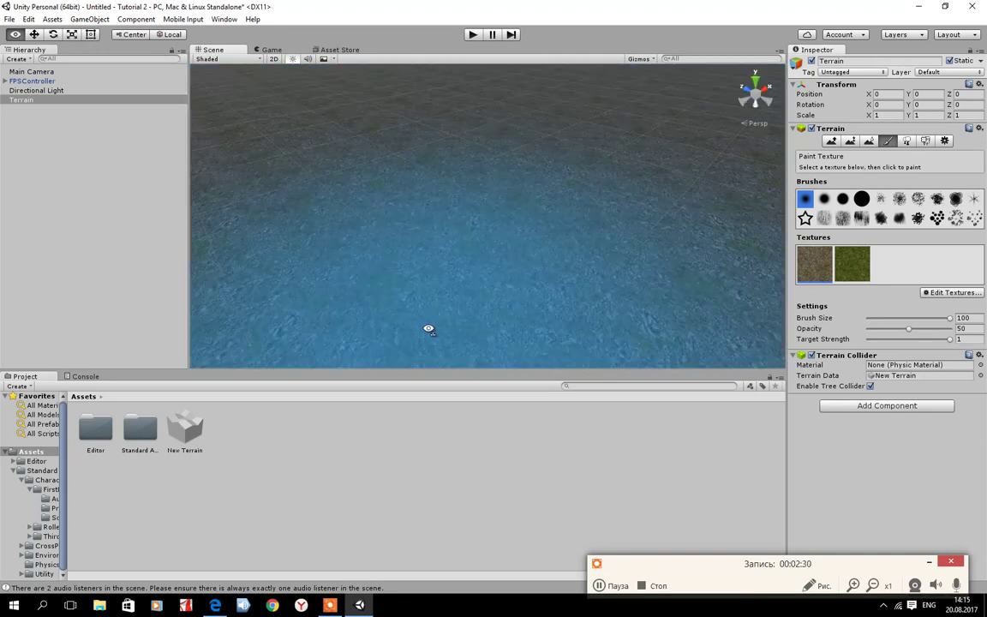
right_click_drag(428, 329, 432, 301)
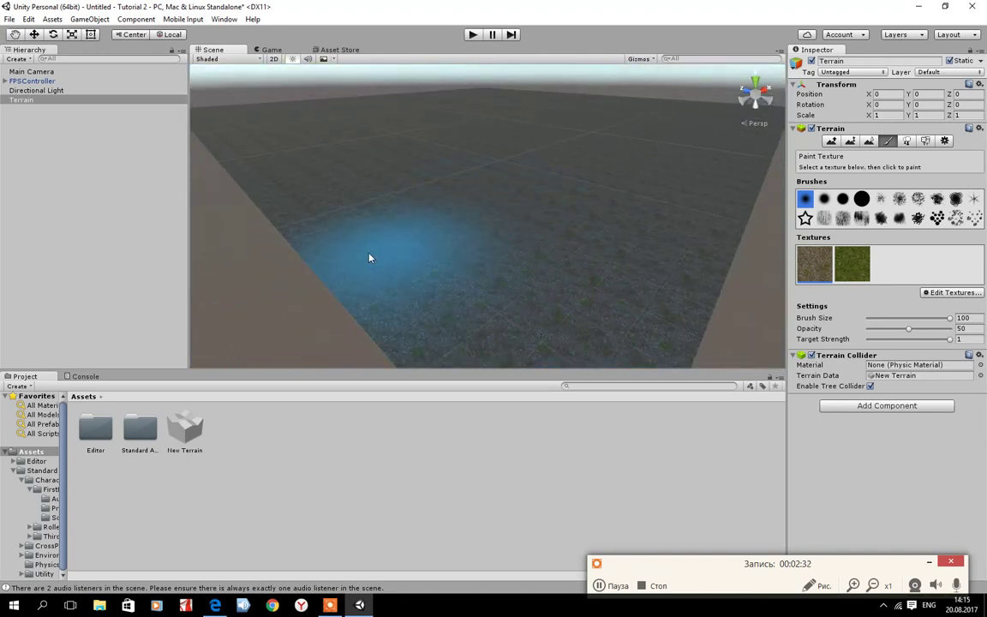
left_click(853, 264)
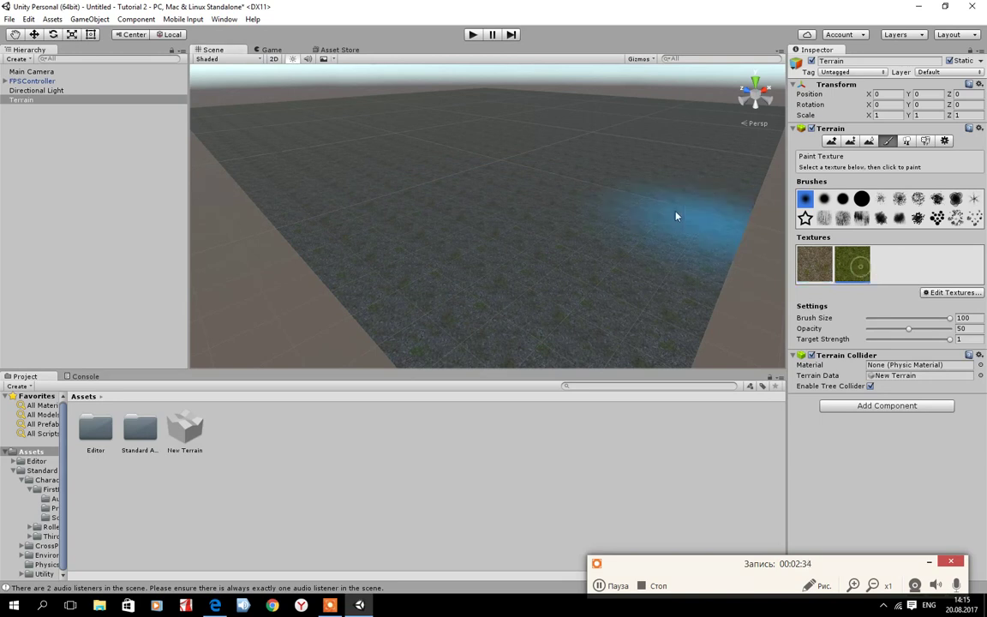
mouse_move(406, 254)
left_mouse_down()
mouse_move(507, 152)
mouse_move(432, 254)
mouse_move(639, 150)
mouse_move(667, 246)
mouse_move(598, 237)
left_mouse_up()
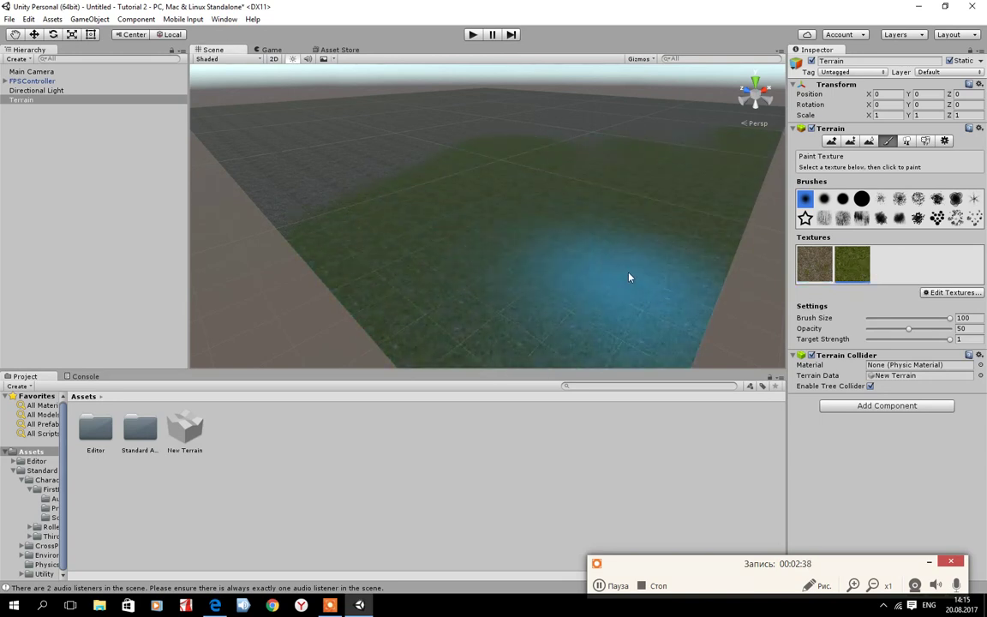
Switch to a soft brush at size 29 and paint a rocky patch onto the grass
right_click_drag(628, 275, 789, 275)
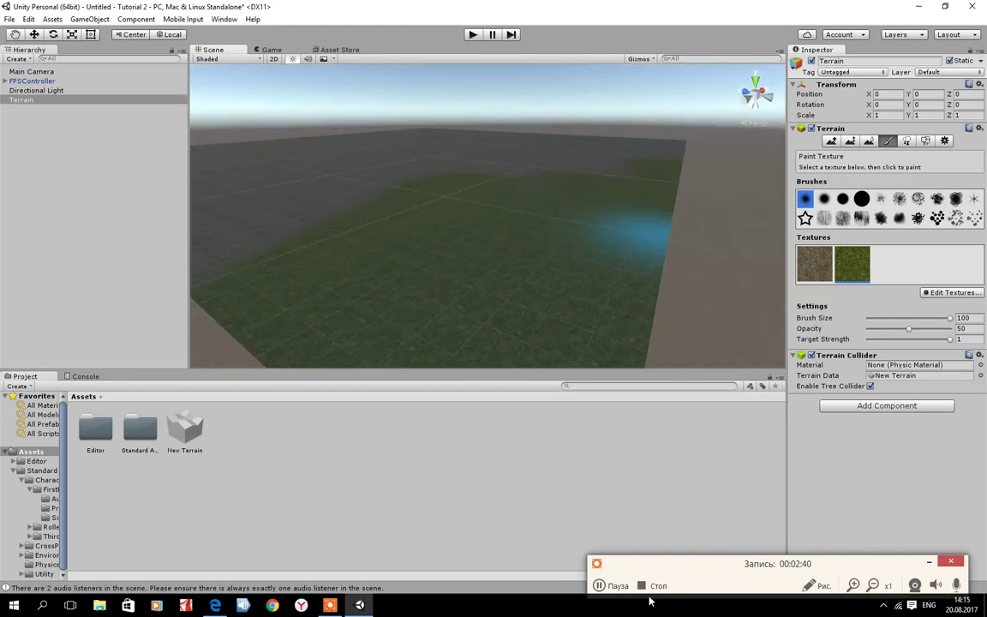
left_click(823, 199)
left_click(860, 199)
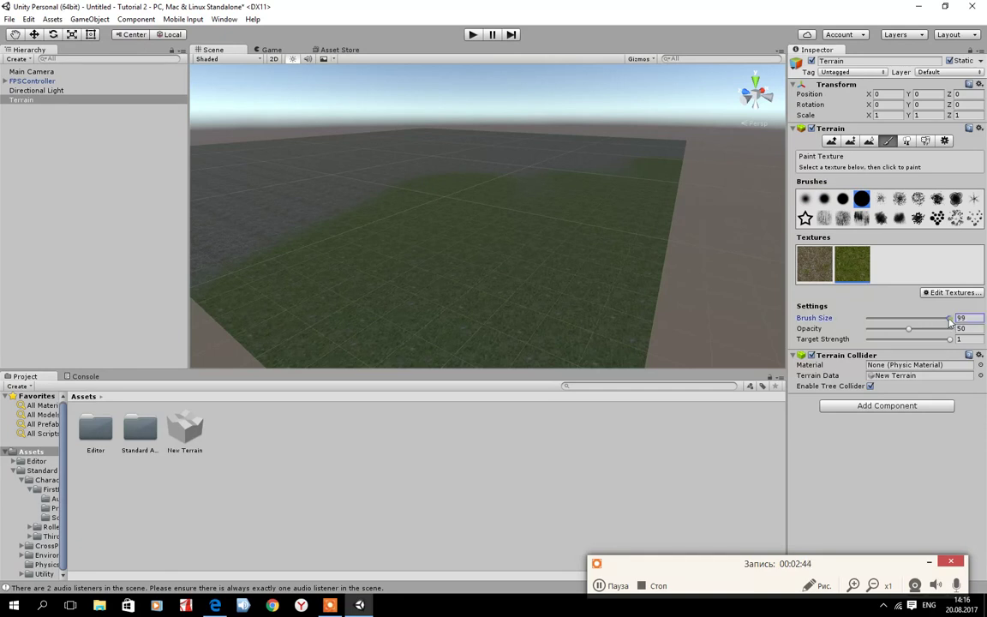
left_click_drag(948, 318, 892, 319)
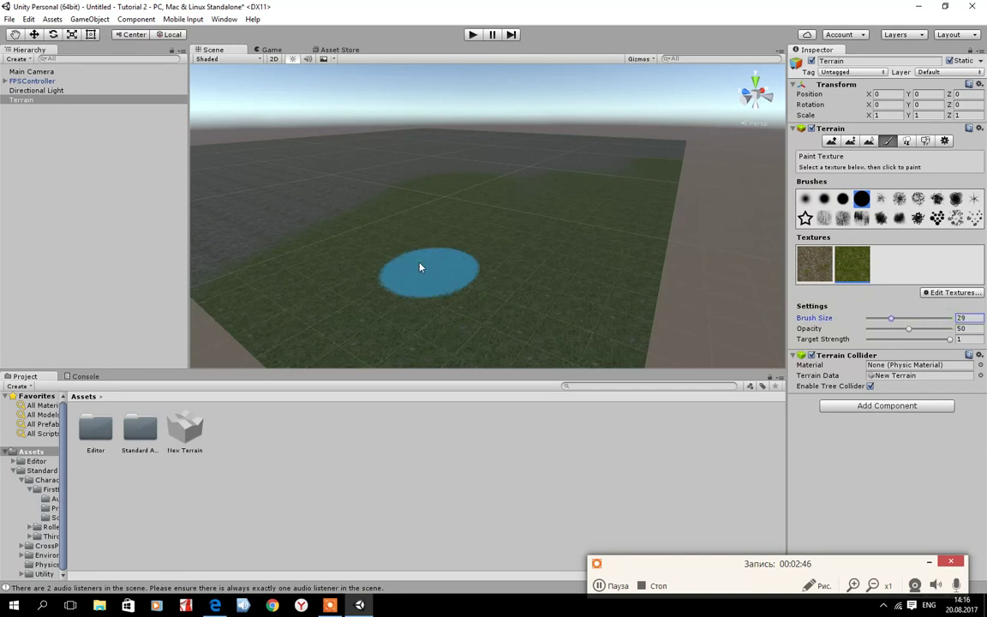
left_click(814, 264)
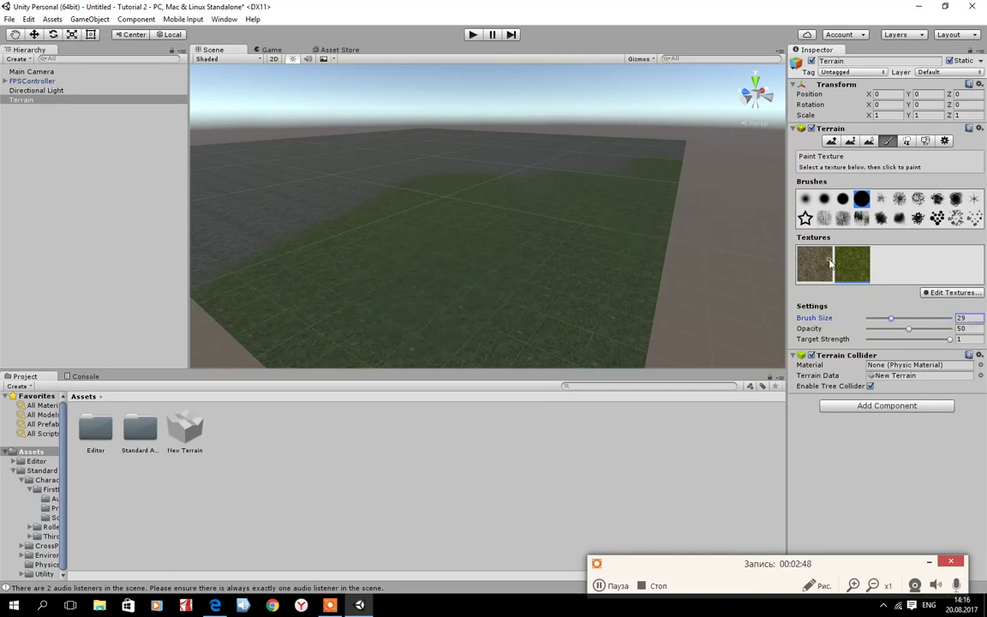
left_click_drag(503, 265, 526, 273)
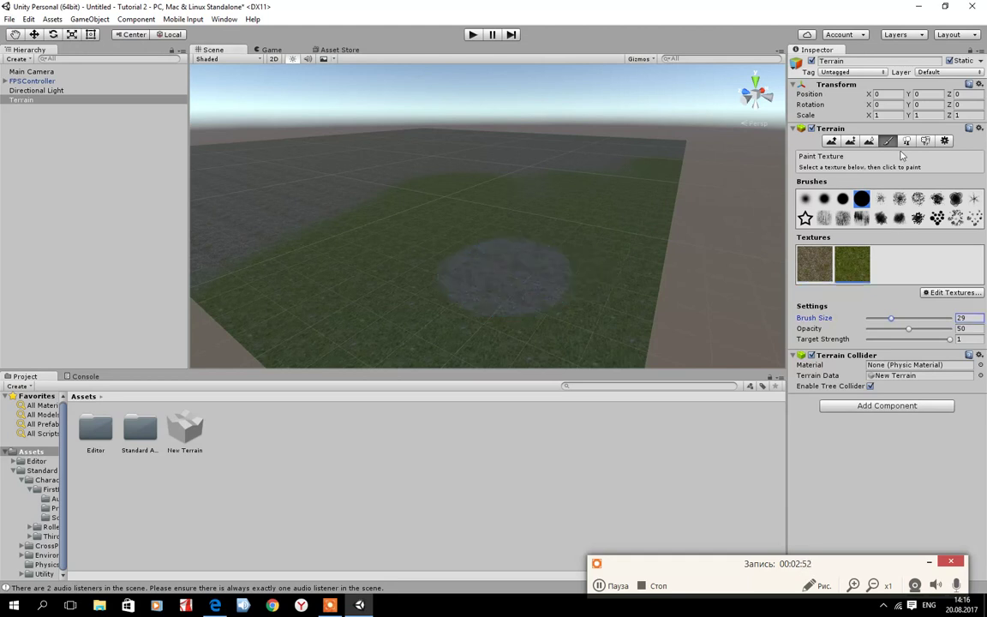
Add the Broadleaf_Desktop prefab as a terrain tree type
left_click(905, 142)
left_click(907, 216)
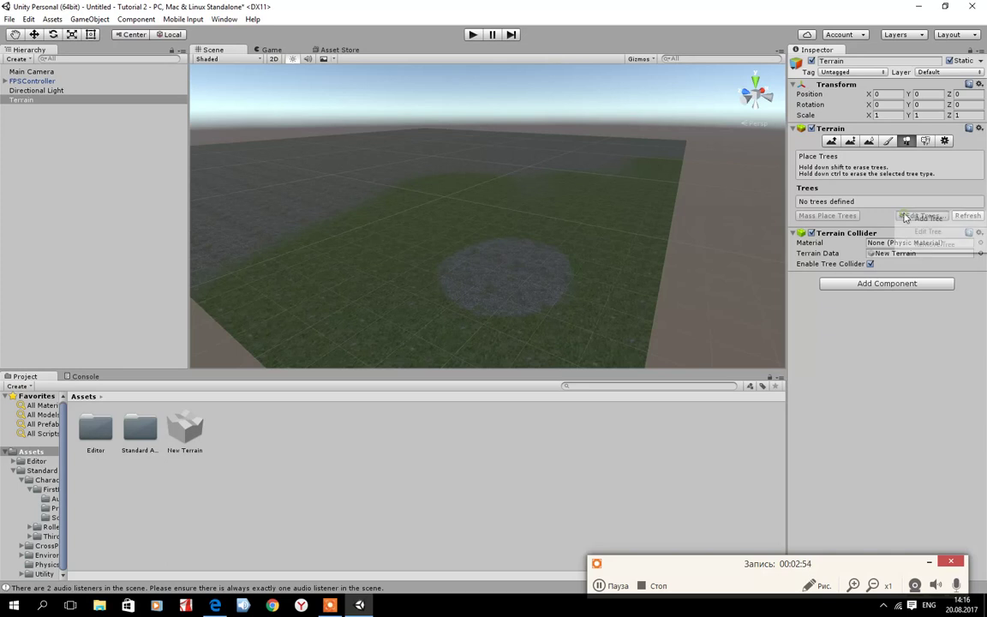
left_click(925, 219)
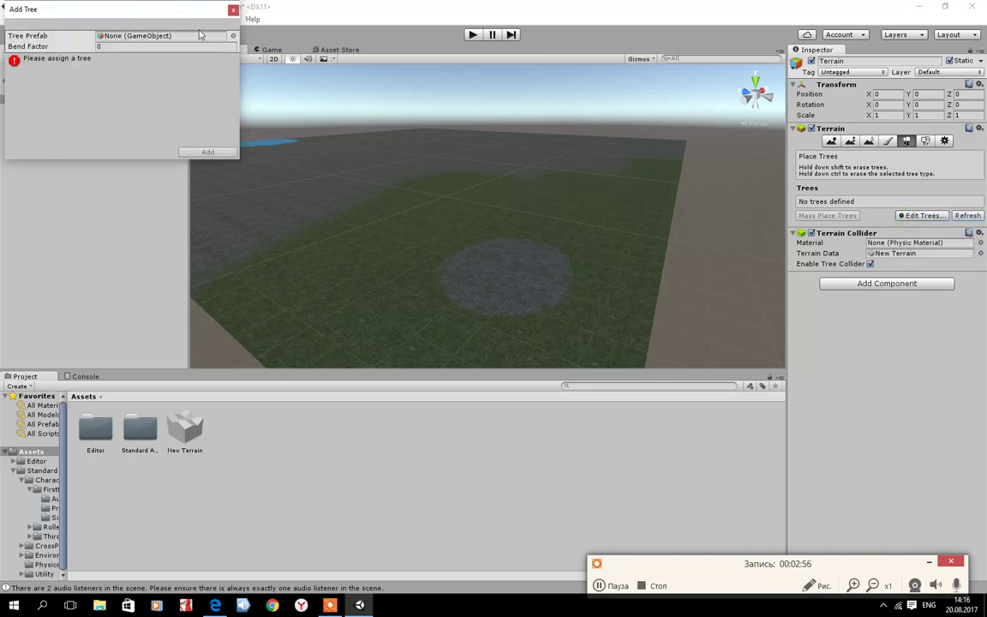
left_click(233, 36)
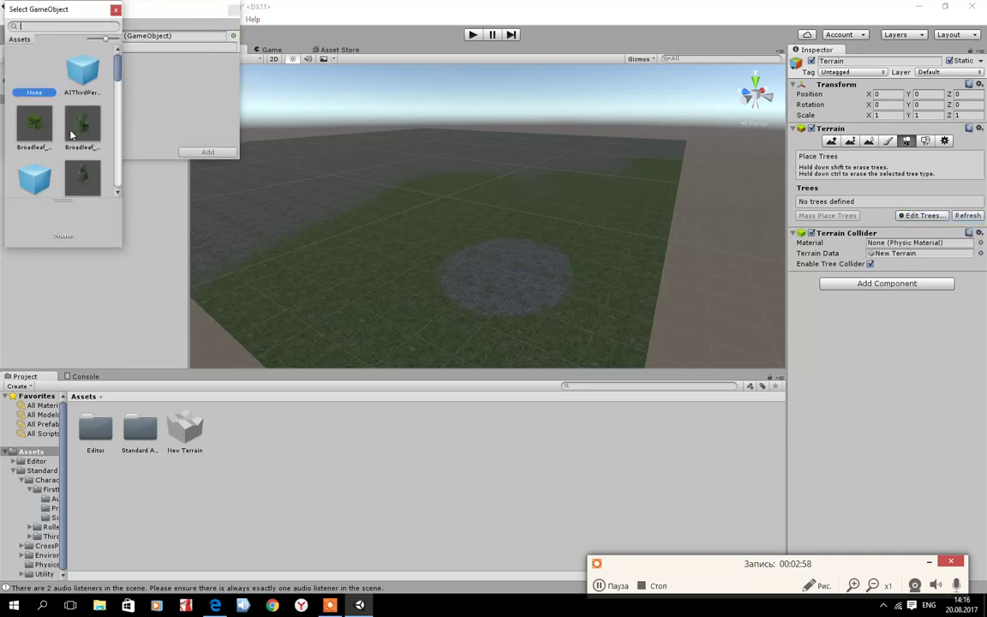
left_click(38, 127)
left_click(205, 153)
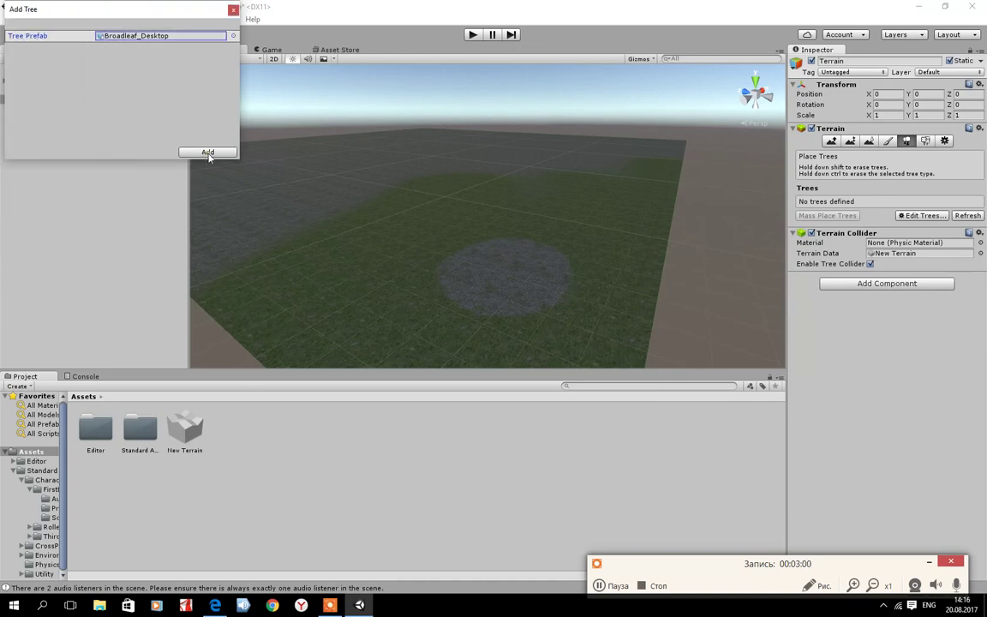
left_click(207, 153)
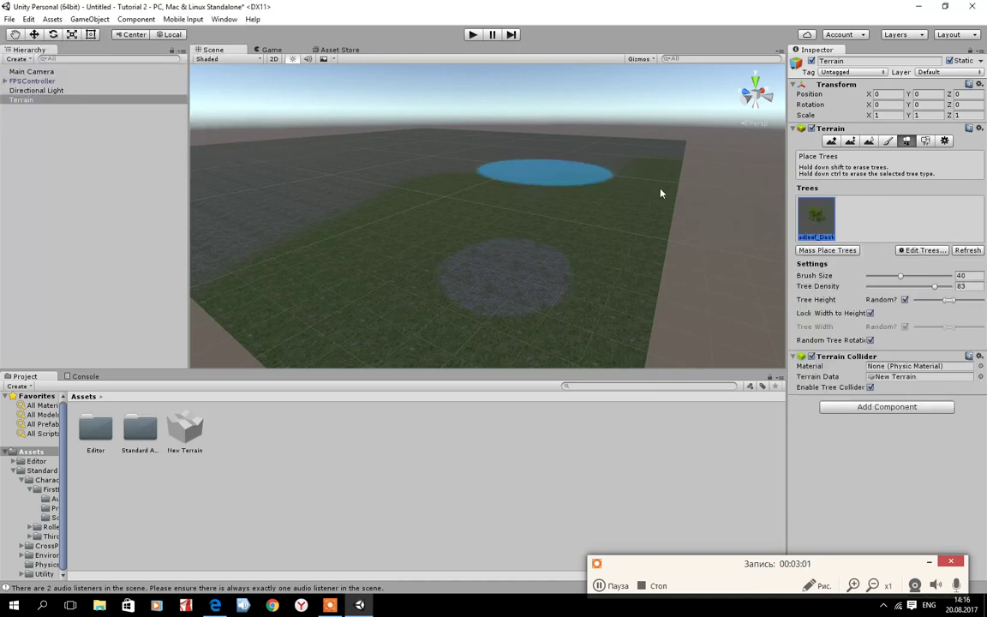
Mass-place 1000 broadleaf trees across the terrain
left_click(826, 250)
left_click(120, 36)
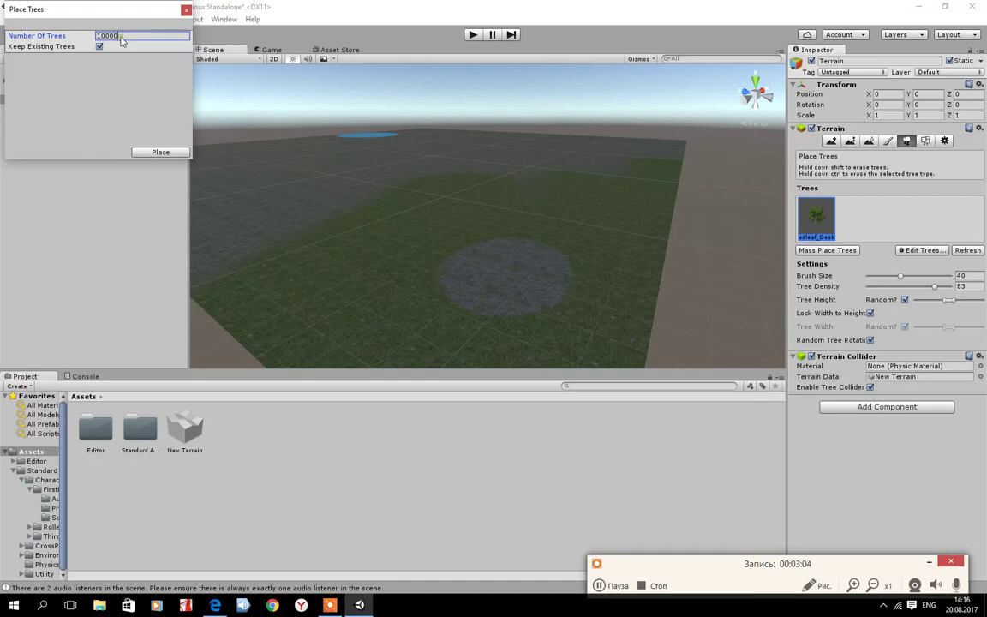
key("BackSpace")
left_click(148, 155)
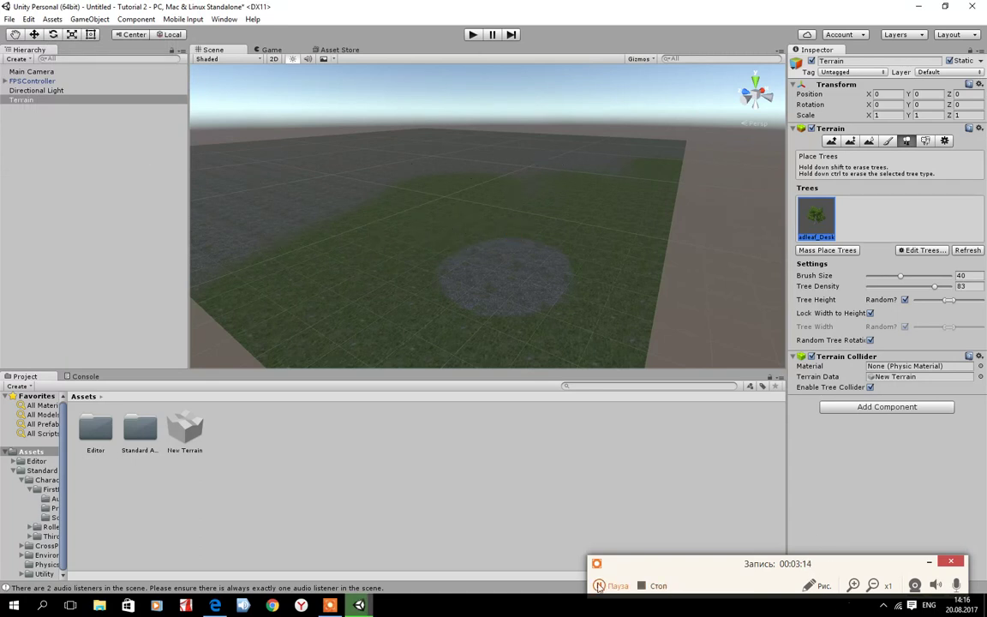
Paint dense broadleaf trees (brush 40, density 83), undoing those in the central clearing
right_click_drag(493, 273, 411, 242)
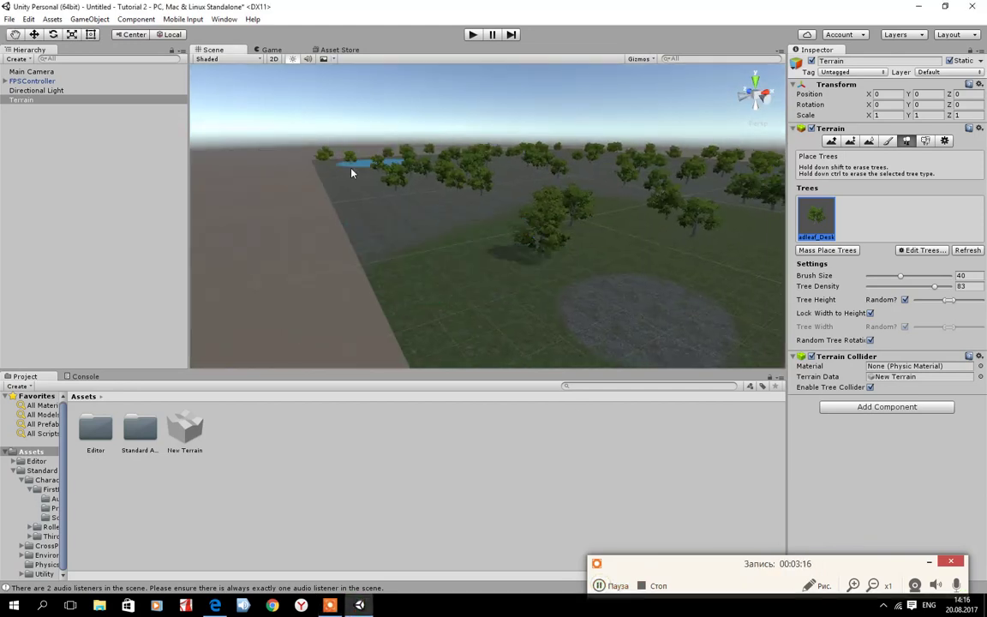
right_click_drag(411, 242, 504, 255)
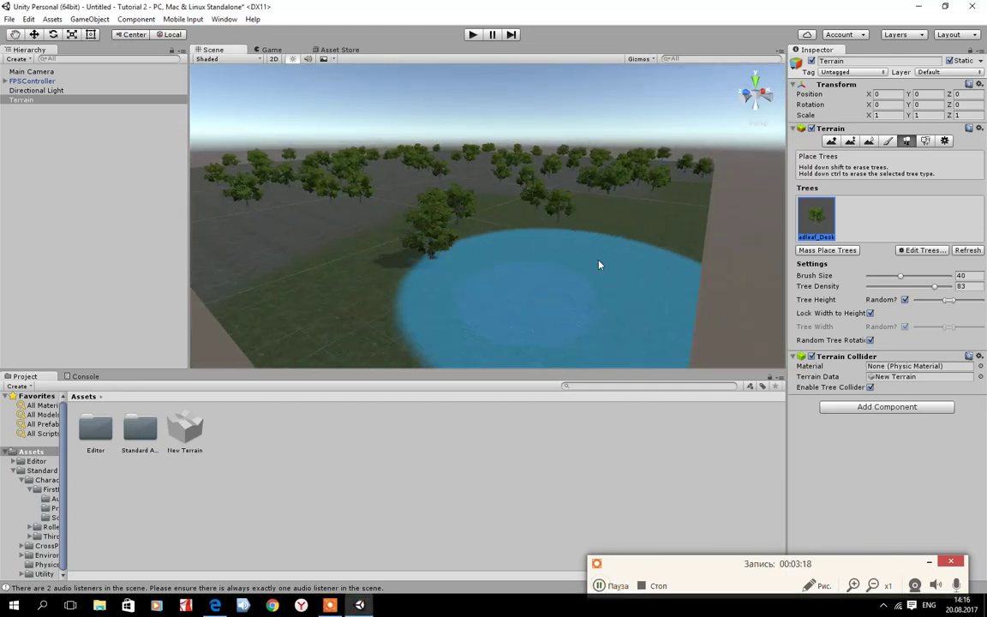
mouse_move(544, 255)
left_mouse_down()
mouse_move(339, 207)
mouse_move(486, 295)
mouse_move(313, 218)
mouse_move(378, 238)
left_mouse_up()
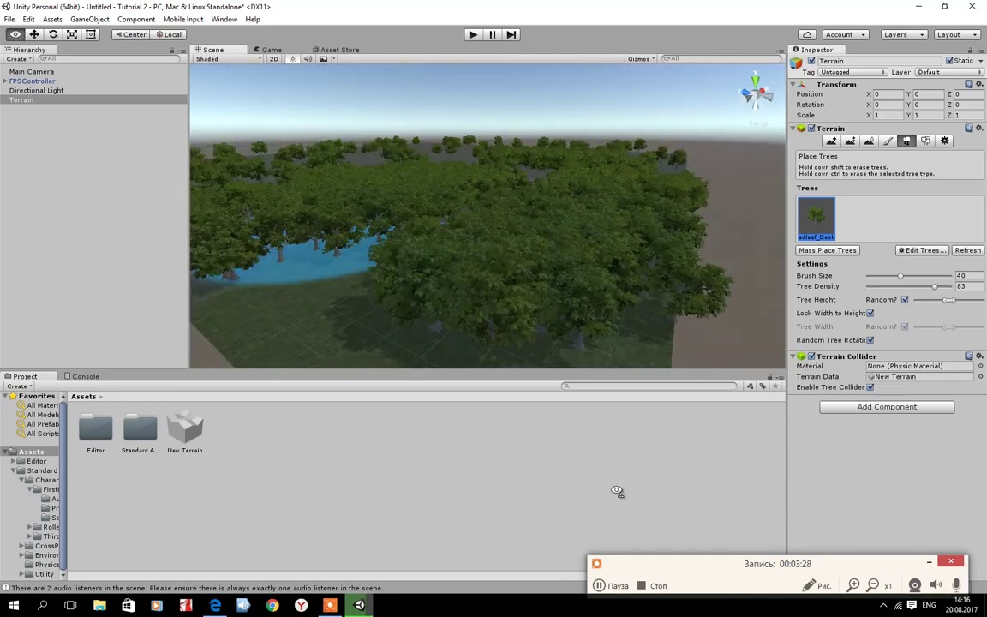
key("ctrl+z")
left_click_drag(626, 179, 583, 241, "alt")
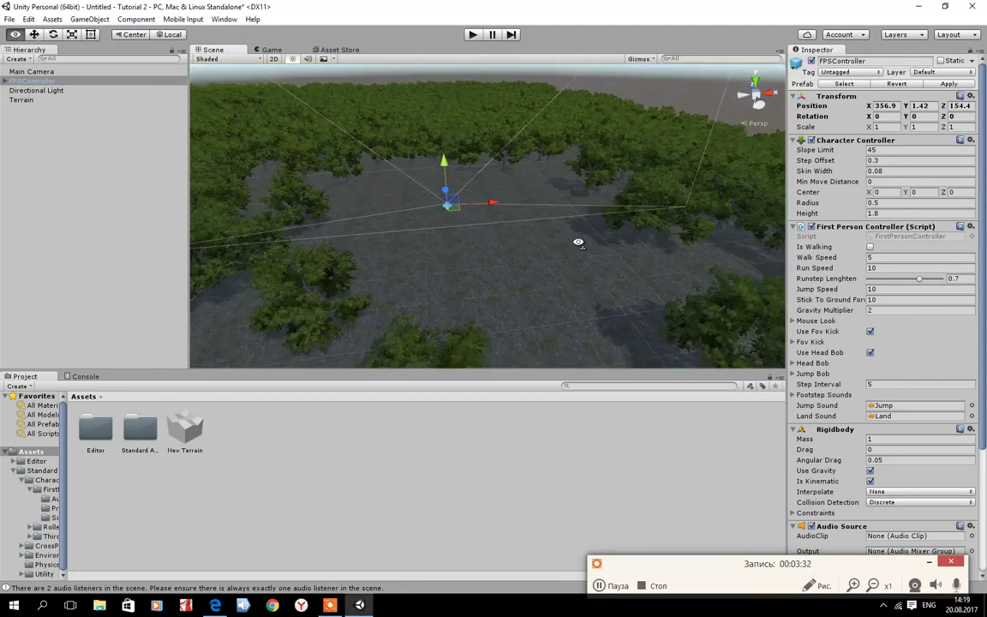
Walk among the trees in Play mode and raise the FPSController's Walk Speed to 10
left_click_drag(582, 241, 469, 248, "alt")
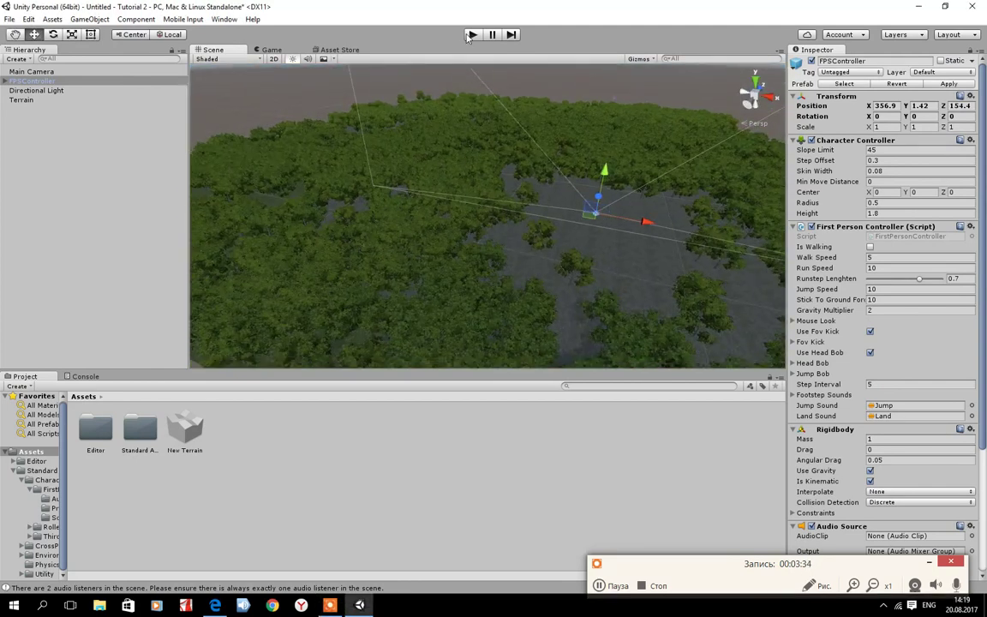
left_click(470, 35)
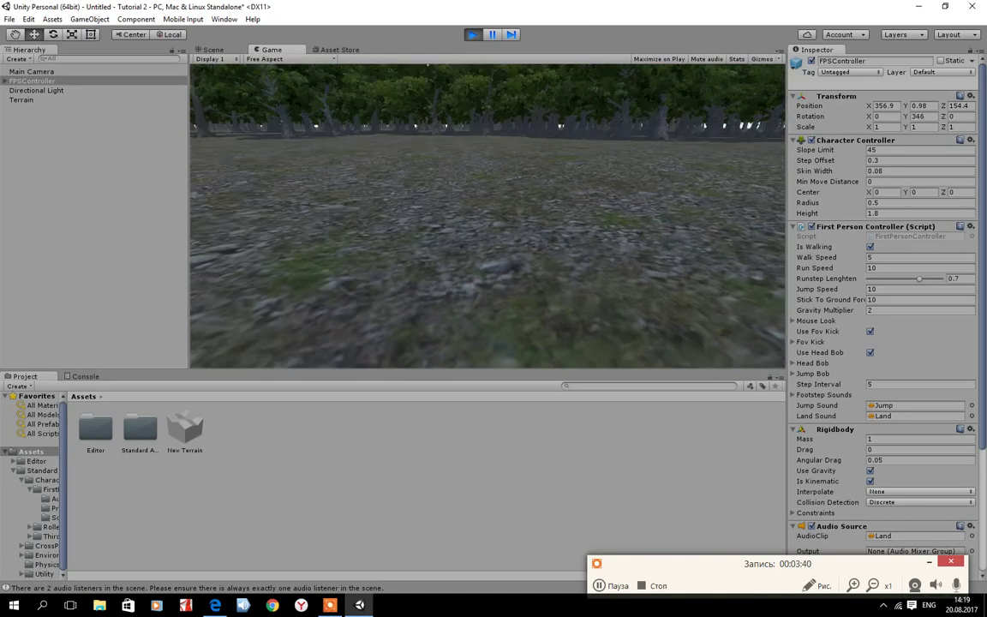
key("w")
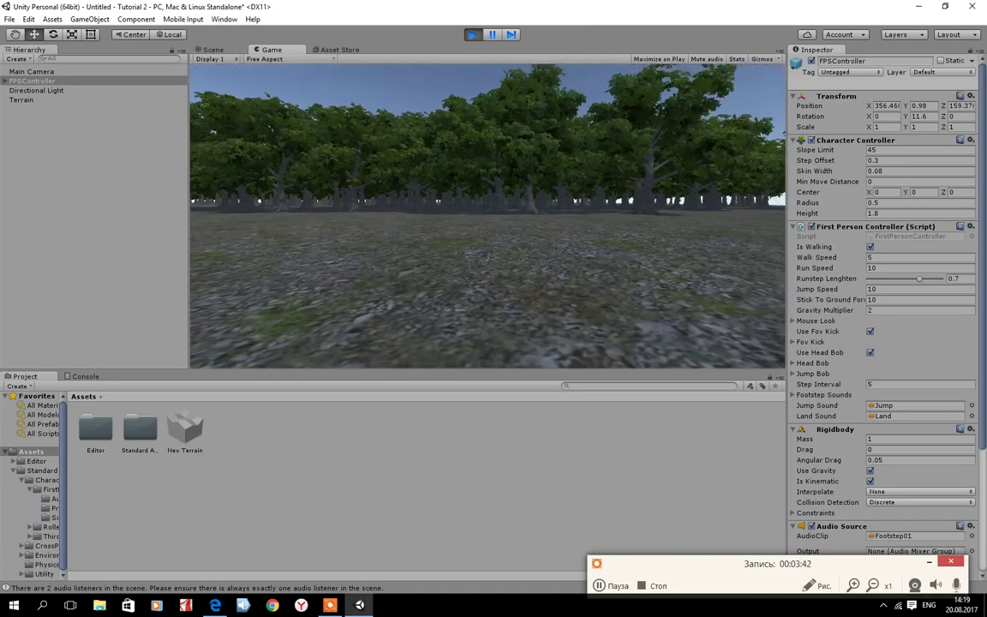
key("w")
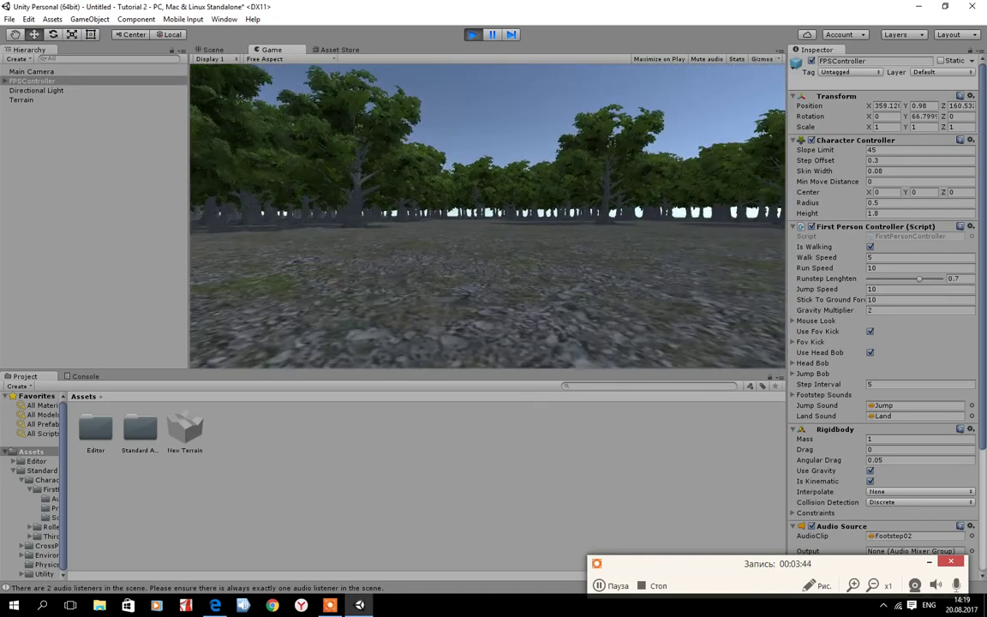
key("w")
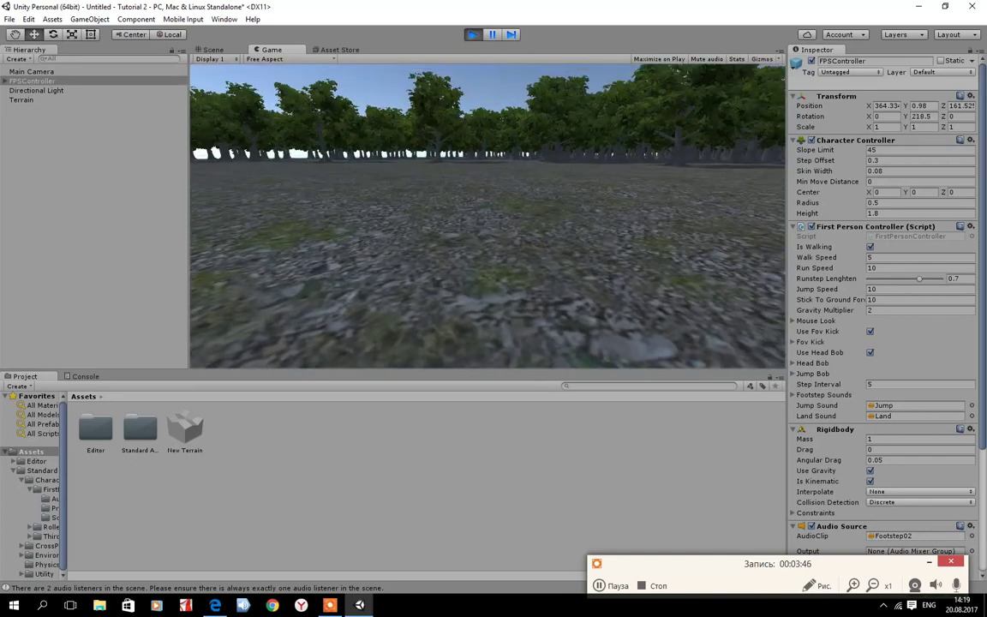
key("w")
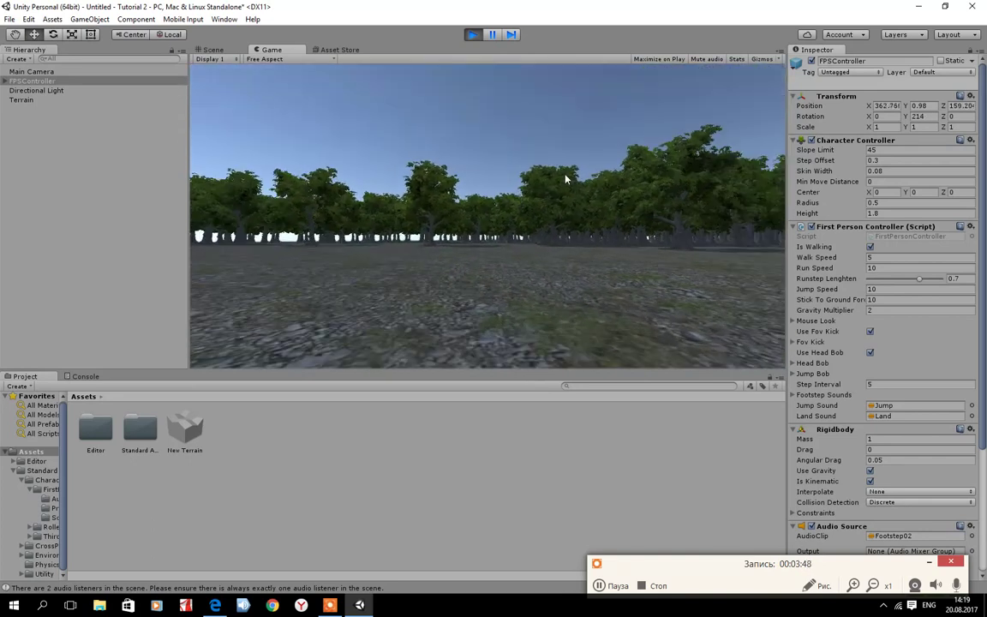
key("w")
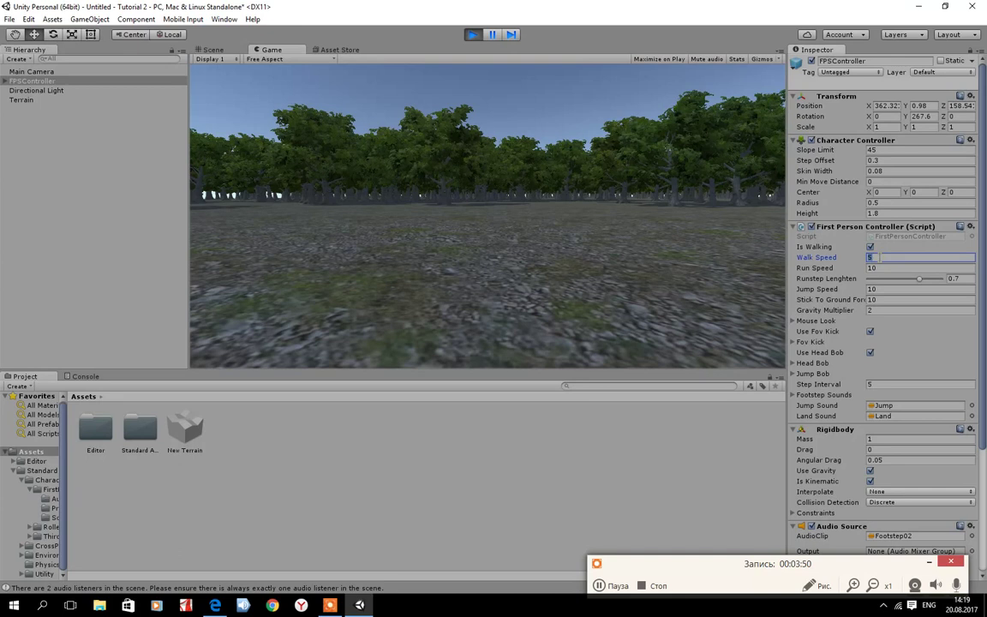
type("10")
left_click(909, 267)
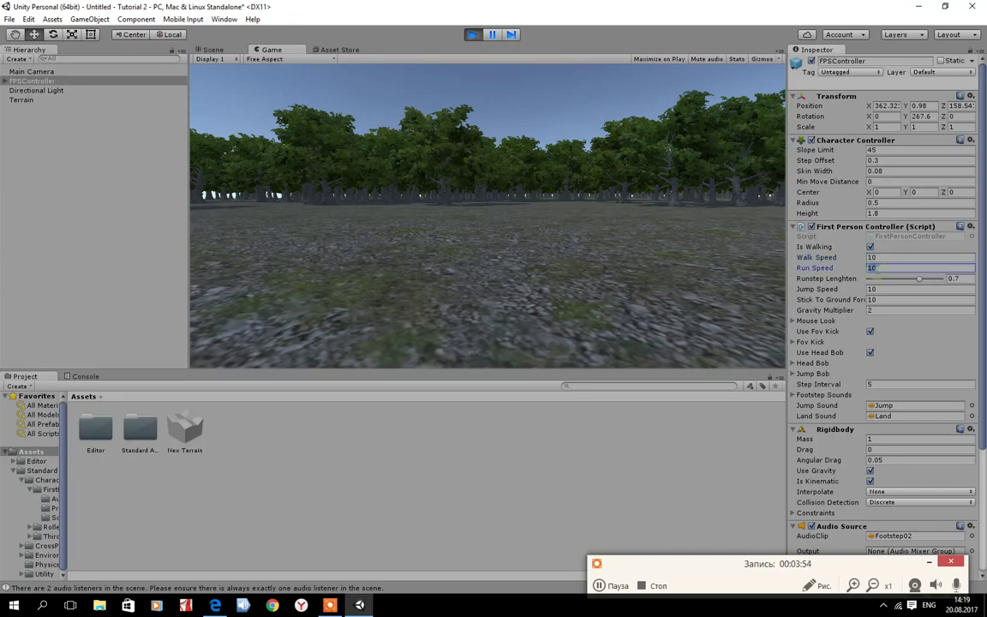